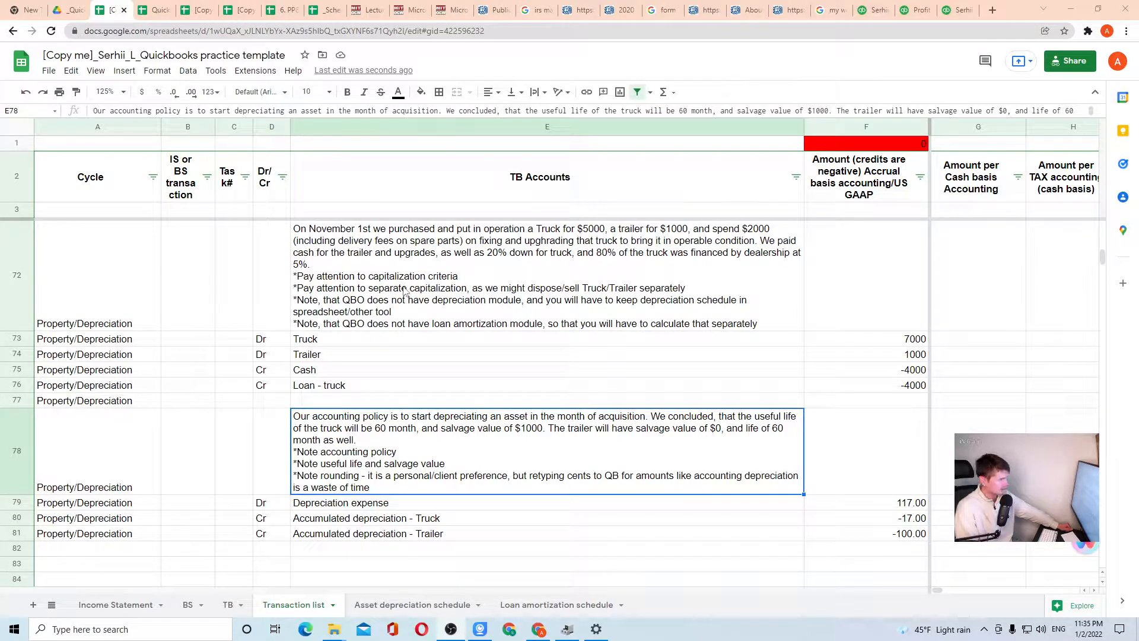
Examine the truck, trailer, cash and loan lines of the asset purchase entry in rows 73 to 76
{"action": "left_click", "coordinate": [321, 341]}
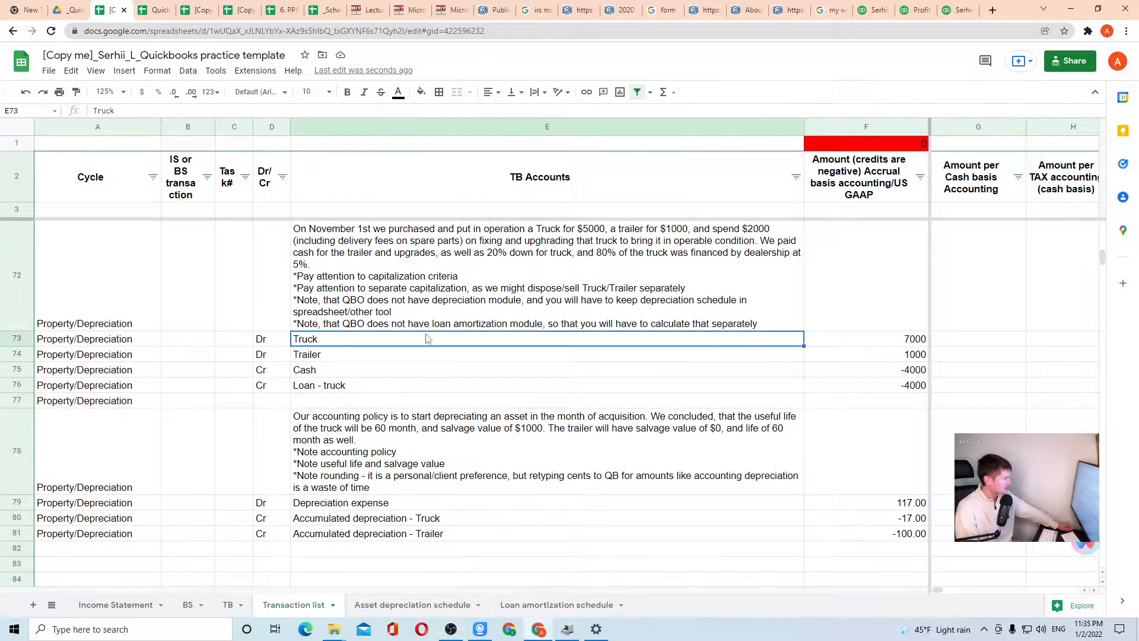
{"action": "left_click", "coordinate": [354, 361]}
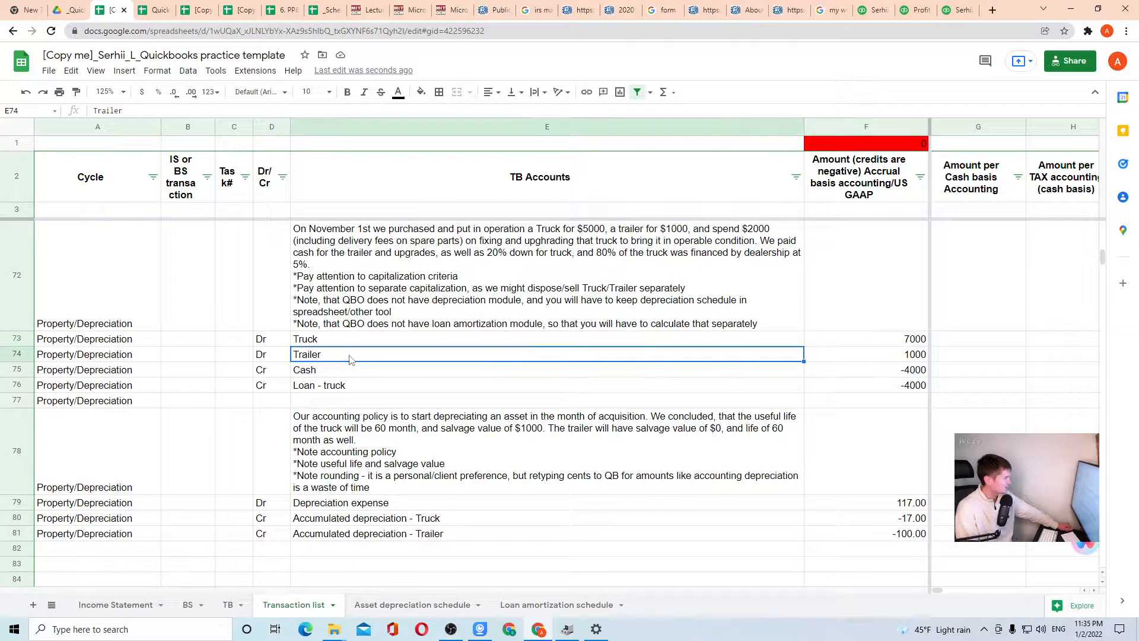
{"action": "left_click", "coordinate": [893, 359]}
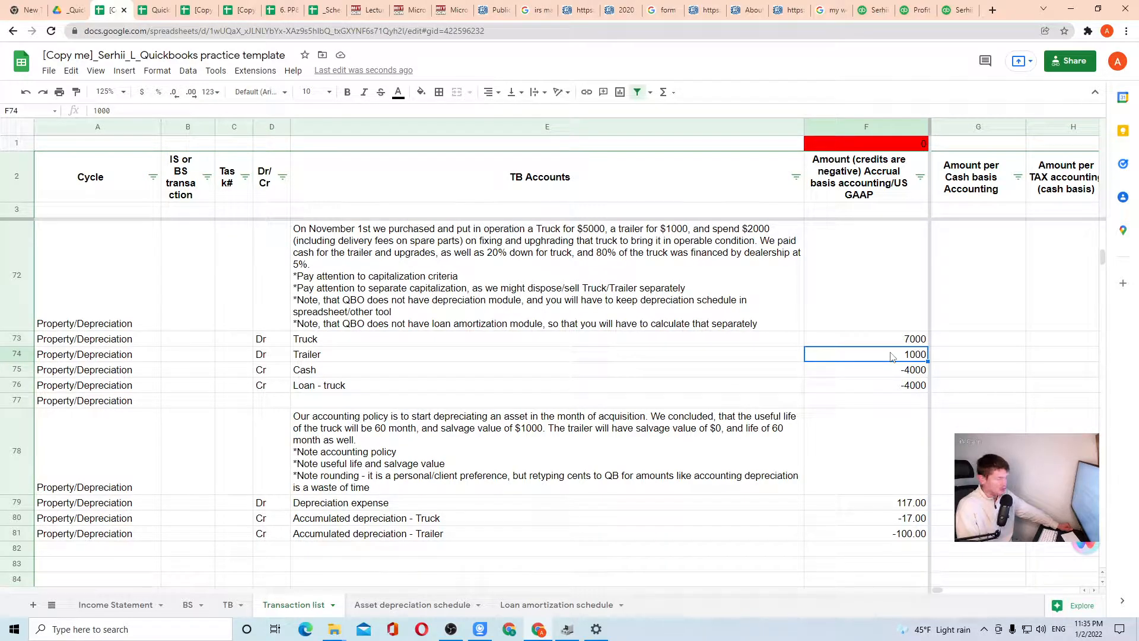
{"action": "left_click", "coordinate": [891, 339]}
{"action": "left_click", "coordinate": [891, 350]}
{"action": "left_click_drag", "start_coordinate": [274, 339], "coordinate": [889, 388]}
{"action": "left_click", "coordinate": [889, 387]}
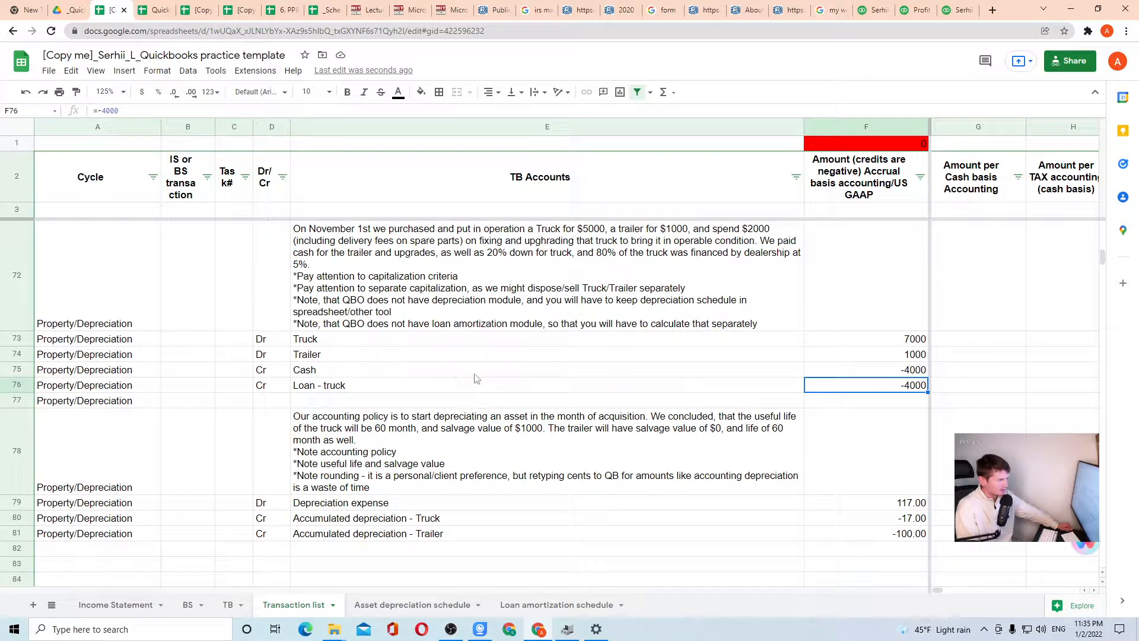
{"action": "left_click", "coordinate": [855, 344]}
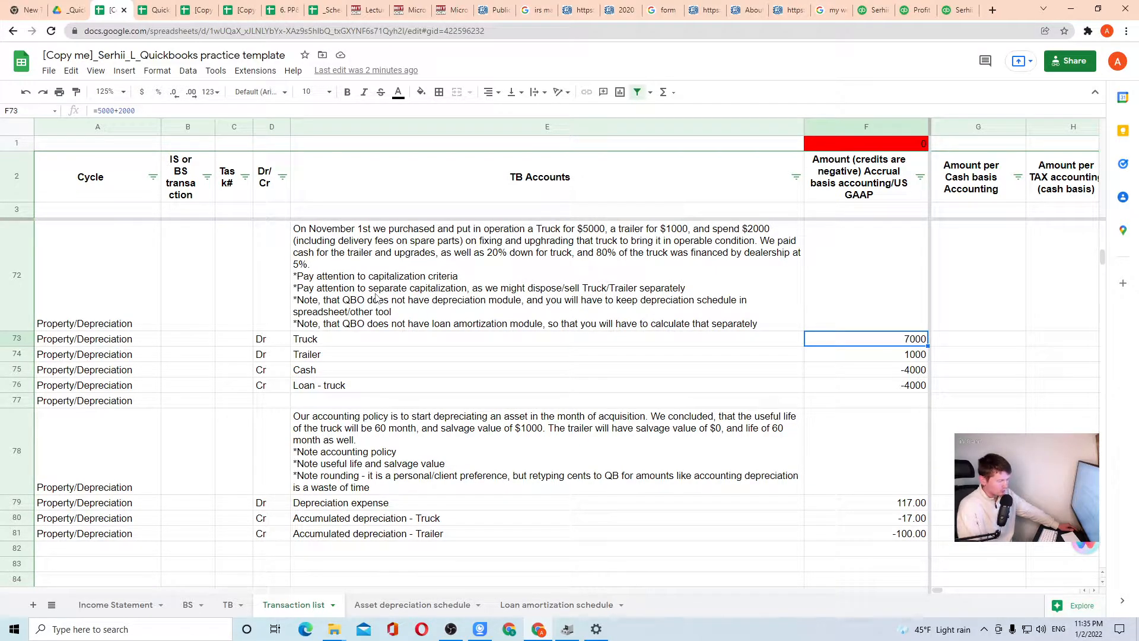
Compare the November 1st purchase description in row 72 with the accounts and amounts of its journal entry
{"action": "left_click", "coordinate": [361, 255]}
{"action": "left_click_drag", "start_coordinate": [774, 310], "coordinate": [892, 360]}
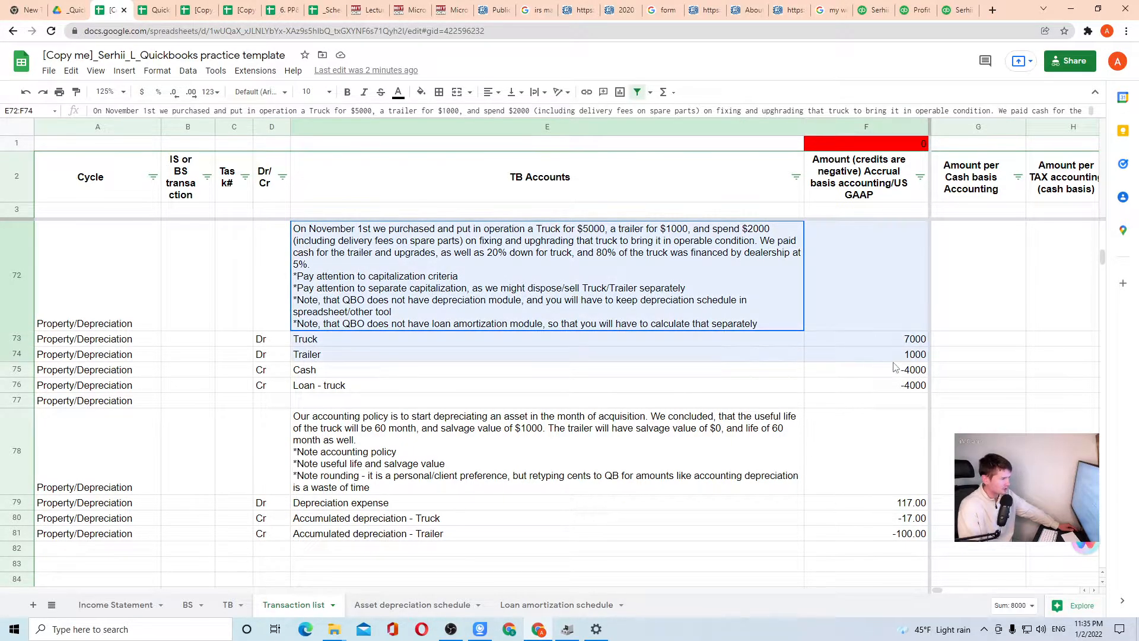
{"action": "left_click", "coordinate": [892, 360]}
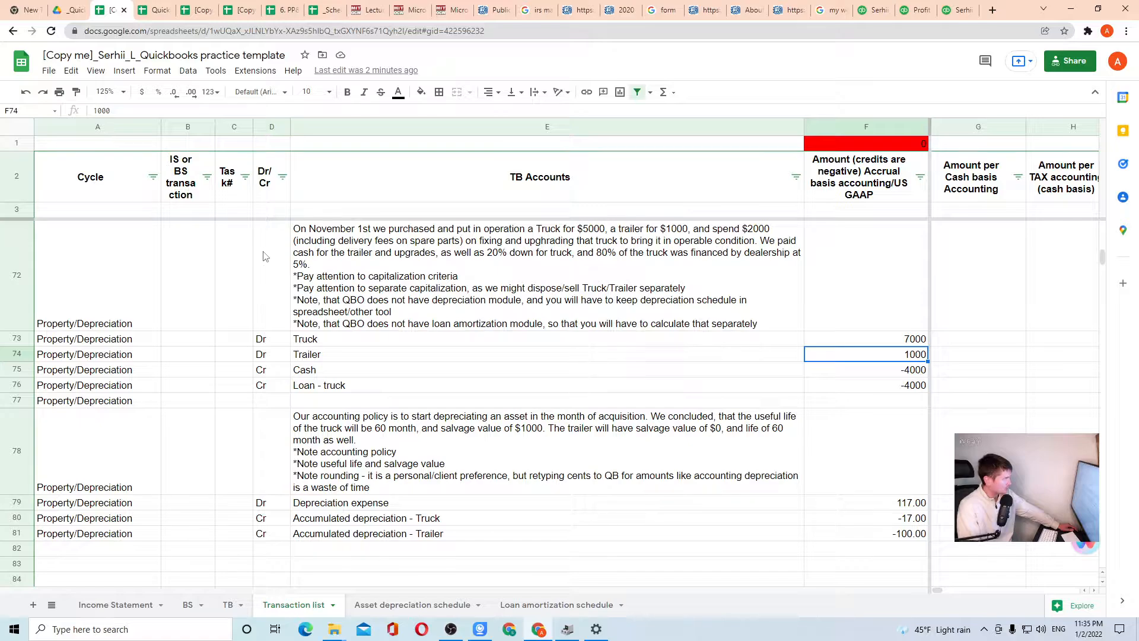
{"action": "left_click_drag", "start_coordinate": [266, 257], "coordinate": [873, 389]}
{"action": "left_click", "coordinate": [873, 388]}
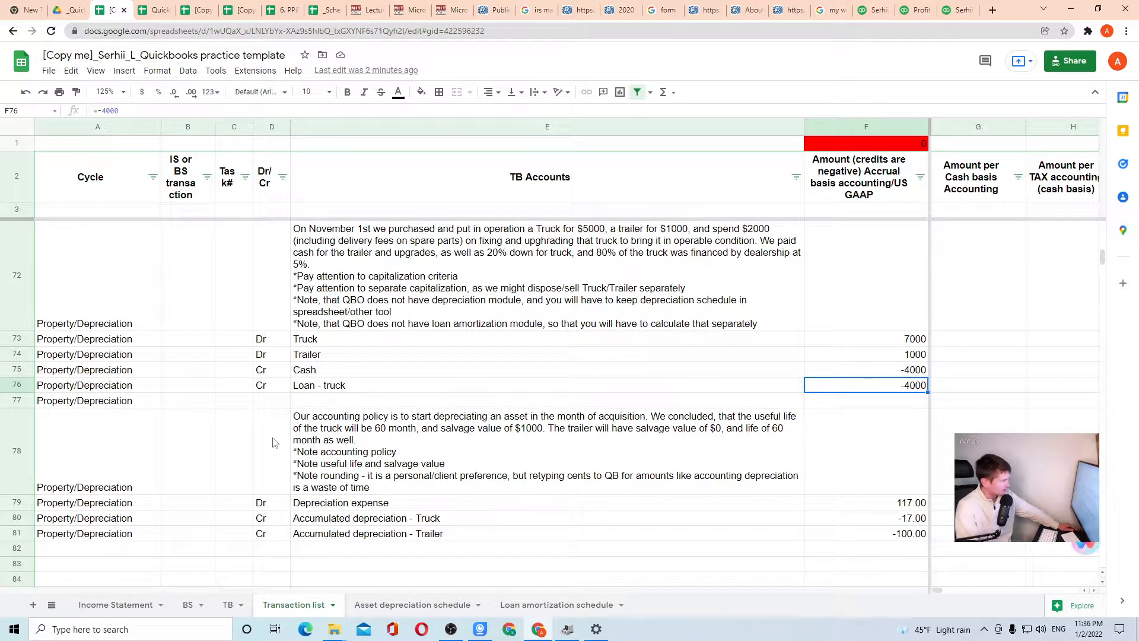
Review the depreciation policy note and its journal entry in rows 78 to 81 against the purchase entry amounts
{"action": "left_click_drag", "start_coordinate": [273, 442], "coordinate": [900, 536]}
{"action": "left_click", "coordinate": [899, 537]}
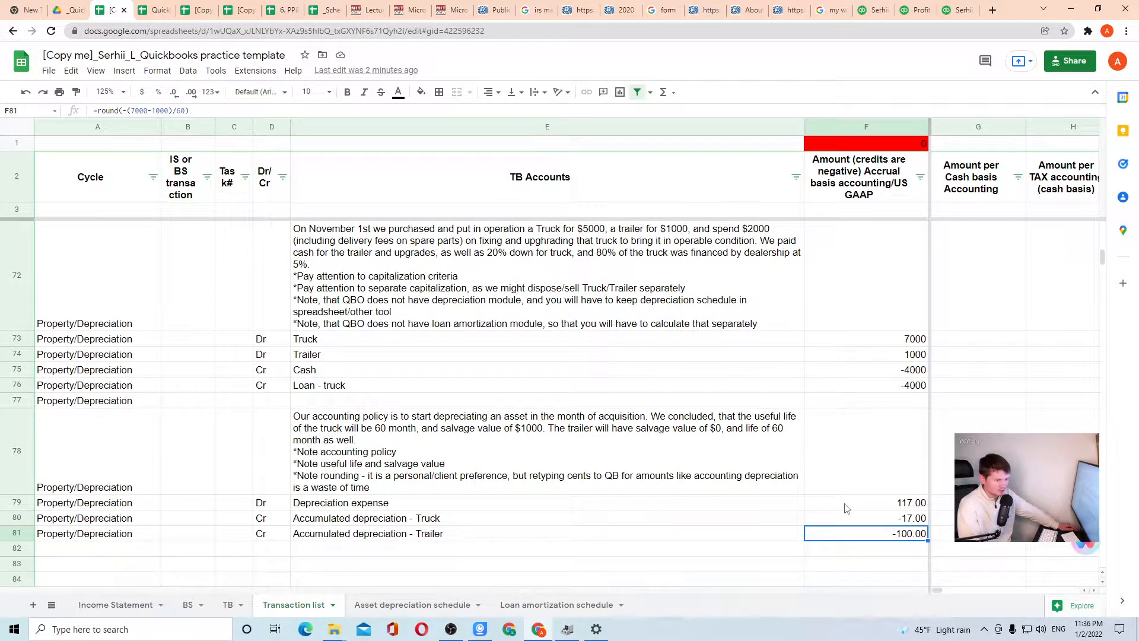
{"action": "left_click", "coordinate": [274, 464]}
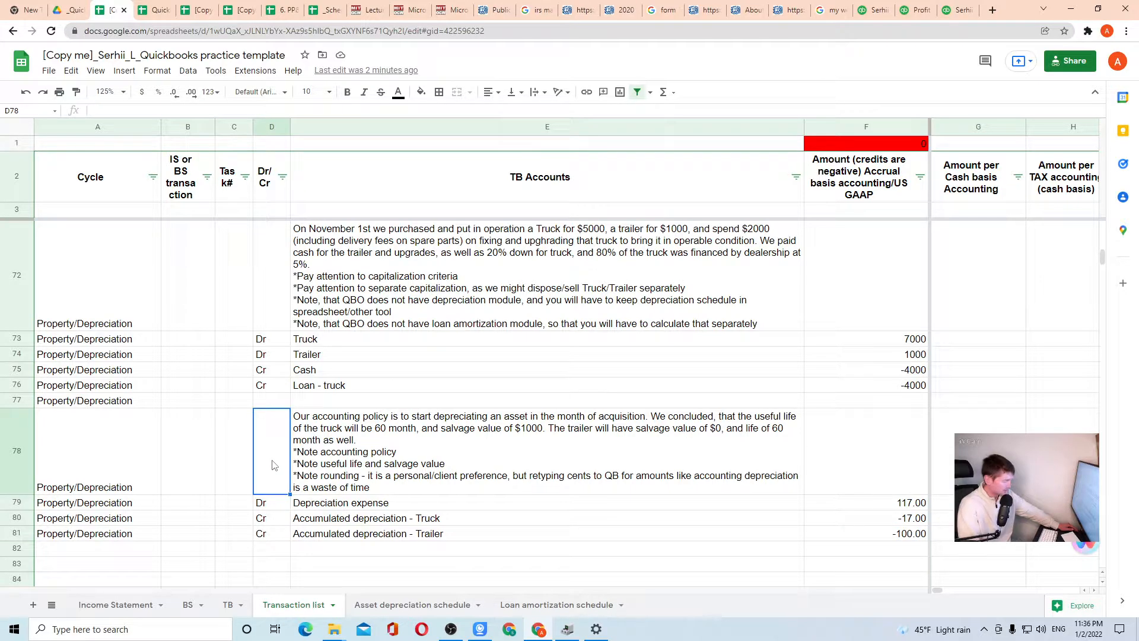
{"action": "key", "text": "Right"}
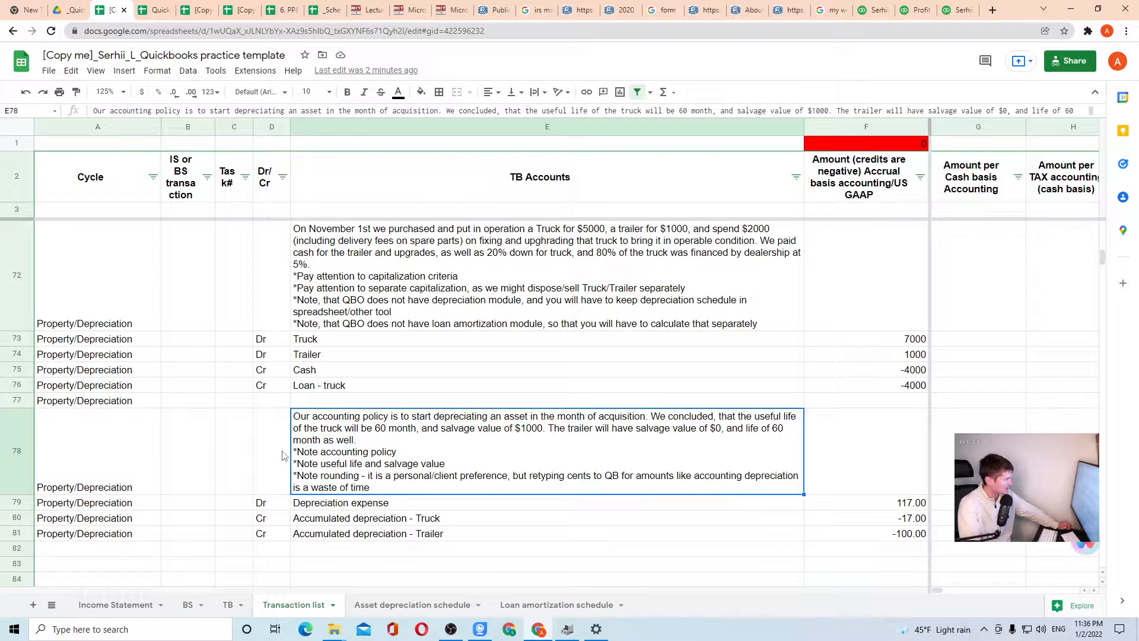
{"action": "left_click", "coordinate": [270, 456]}
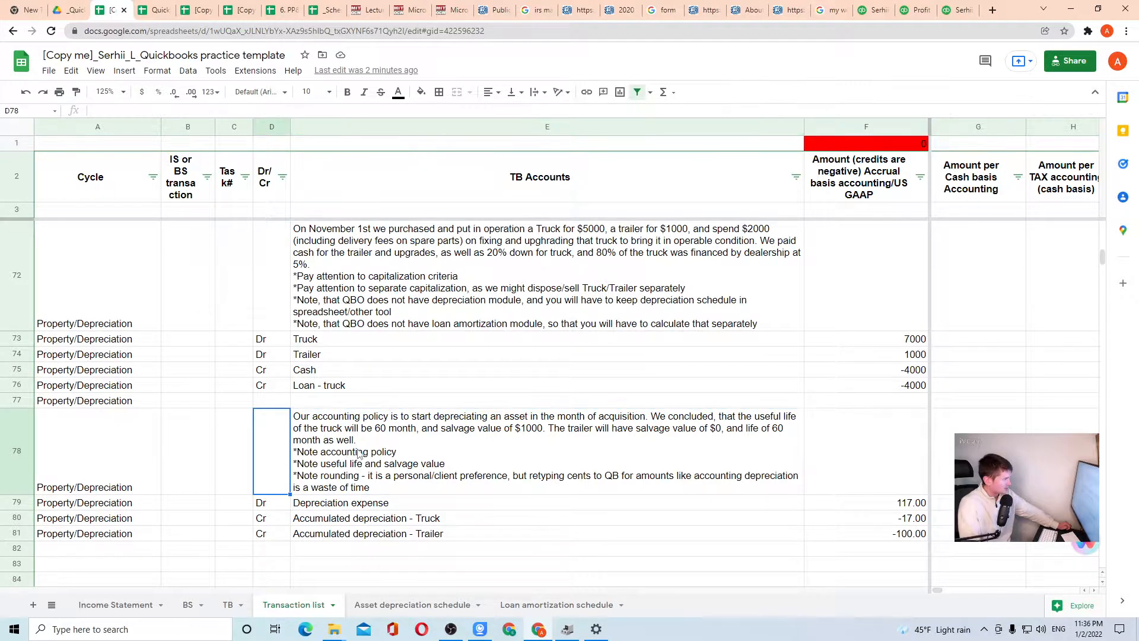
{"action": "left_click", "coordinate": [358, 455]}
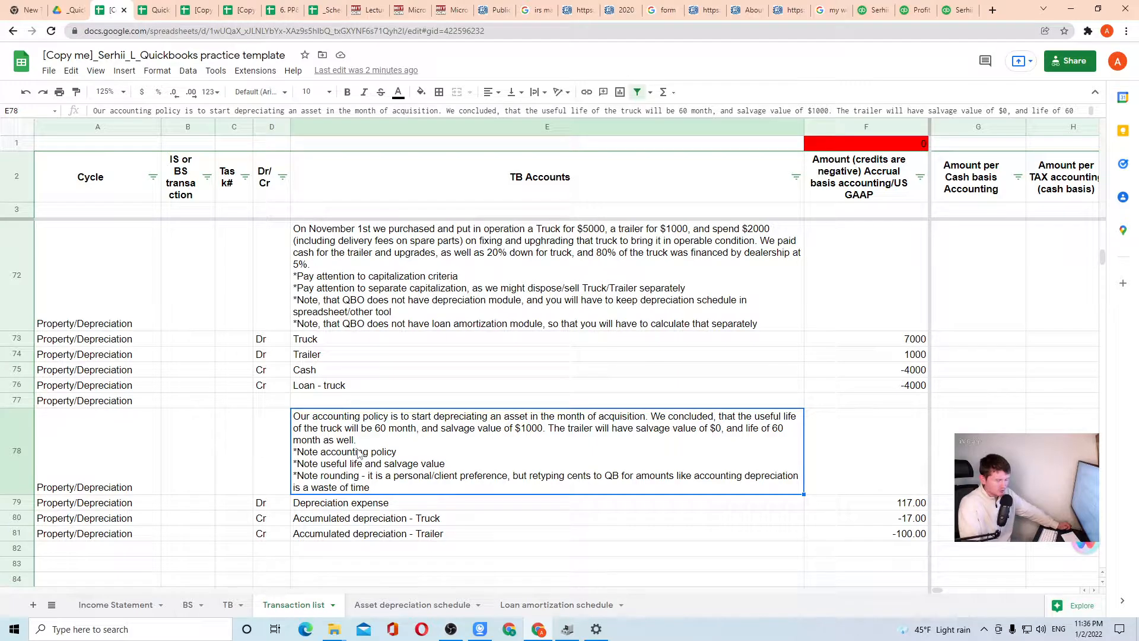
{"action": "left_click_drag", "start_coordinate": [897, 340], "coordinate": [903, 387]}
{"action": "left_click", "coordinate": [903, 387]}
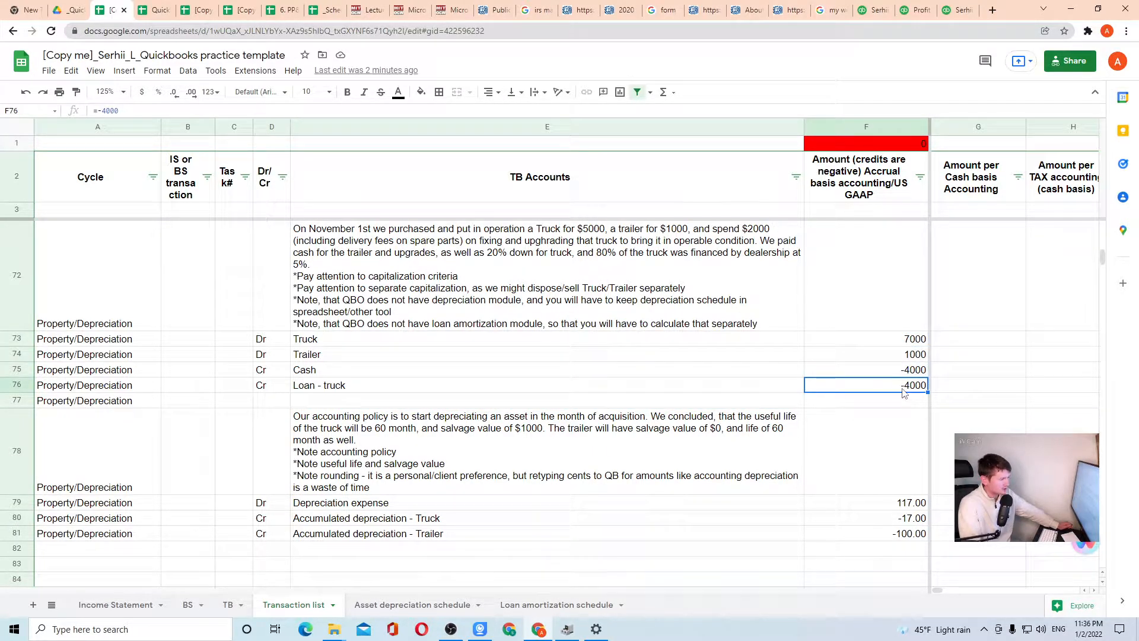
{"action": "left_click", "coordinate": [469, 442]}
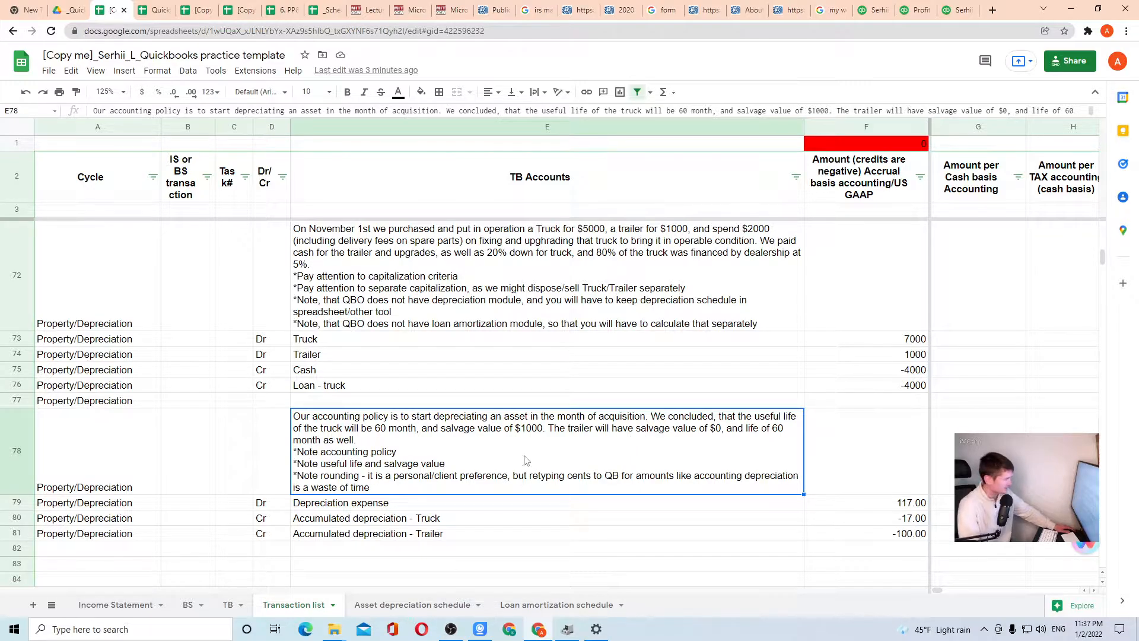
Inspect the depreciation expense and accumulated depreciation cells in rows 79 to 81, returning to the policy note
{"action": "left_click", "coordinate": [503, 505]}
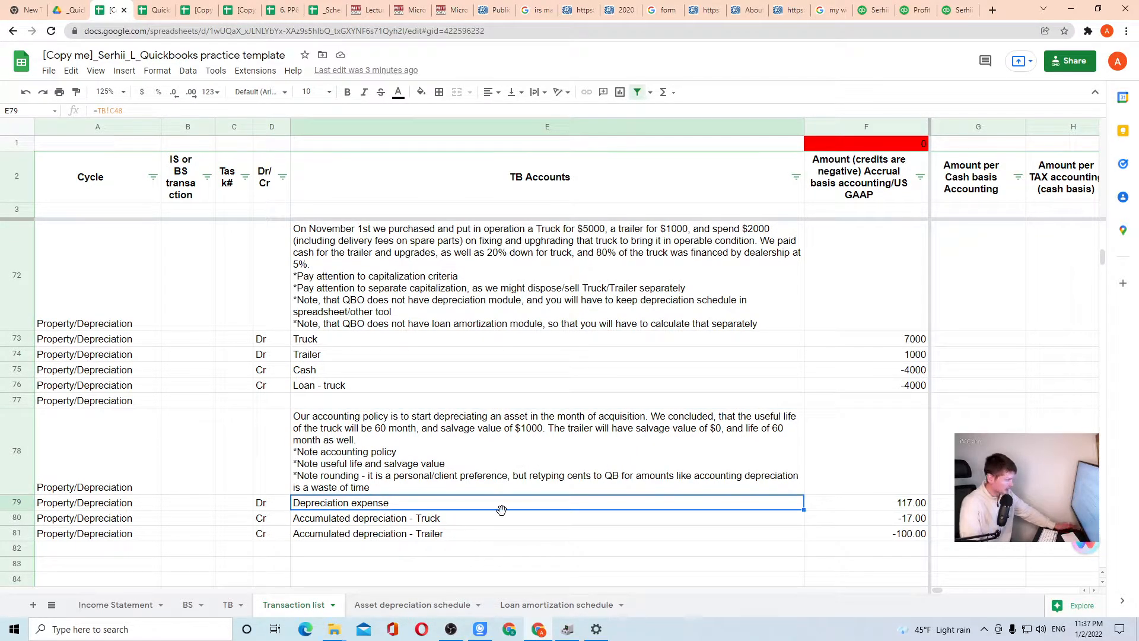
{"action": "key", "text": "Right"}
{"action": "key", "text": "Right"}
{"action": "key", "text": "Left"}
{"action": "key", "text": "Down"}
{"action": "key", "text": "Down"}
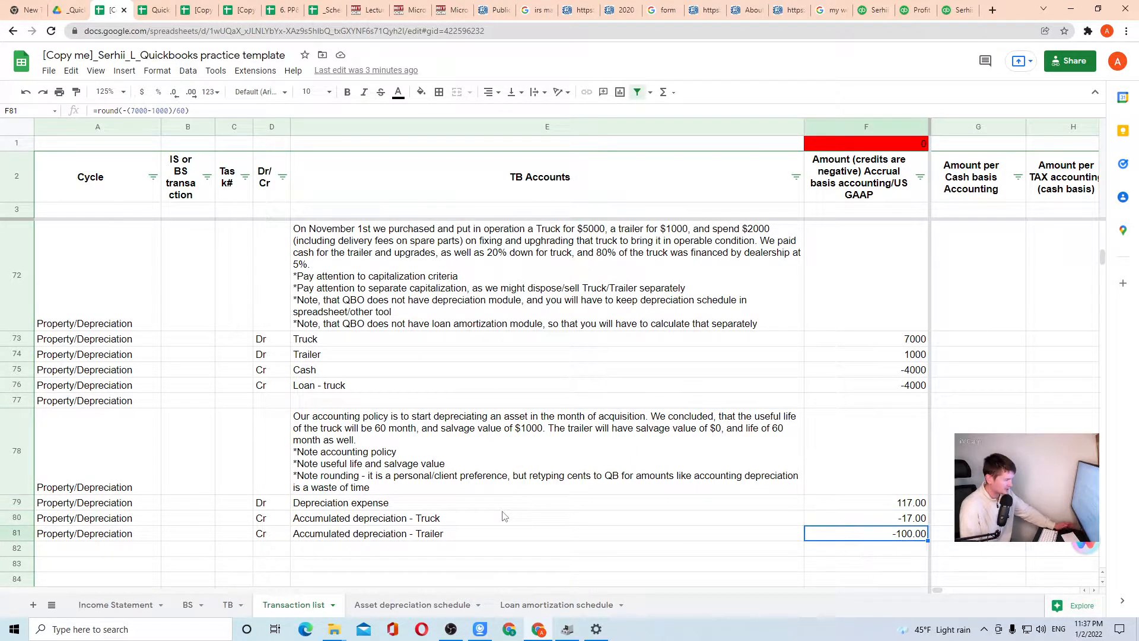
{"action": "key", "text": "Up"}
{"action": "key", "text": "Up"}
{"action": "key", "text": "Left"}
{"action": "key", "text": "Left"}
{"action": "key", "text": "Right"}
{"action": "key", "text": "Up"}
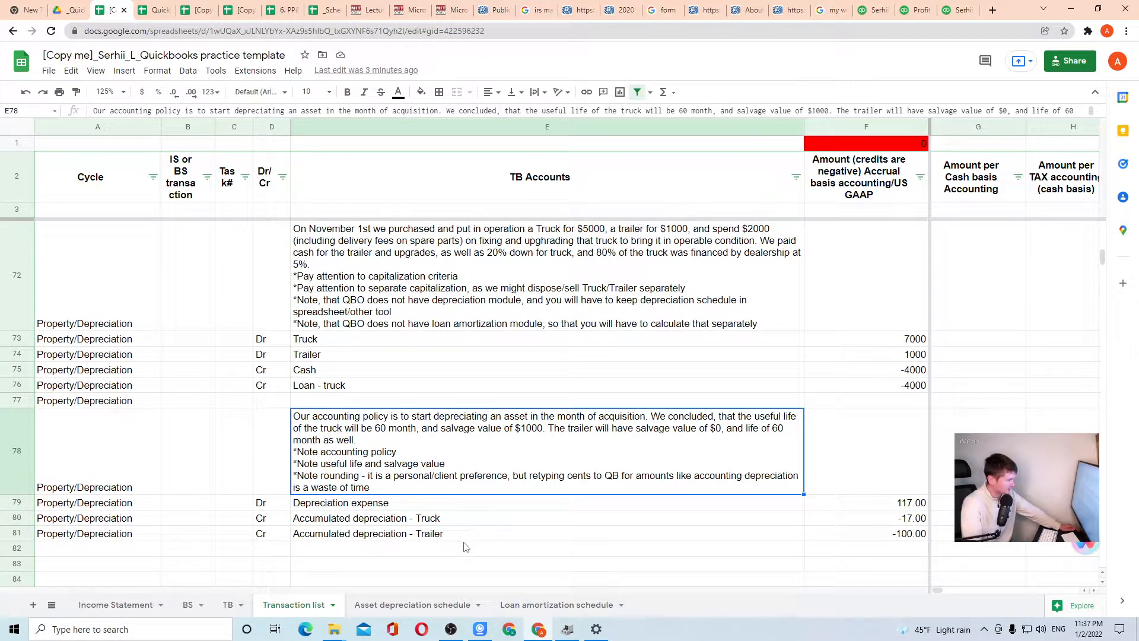
Open the Asset depreciation schedule sheet and examine its layout and the 11/30/21 row for the truck and trailer
{"action": "left_click", "coordinate": [430, 605]}
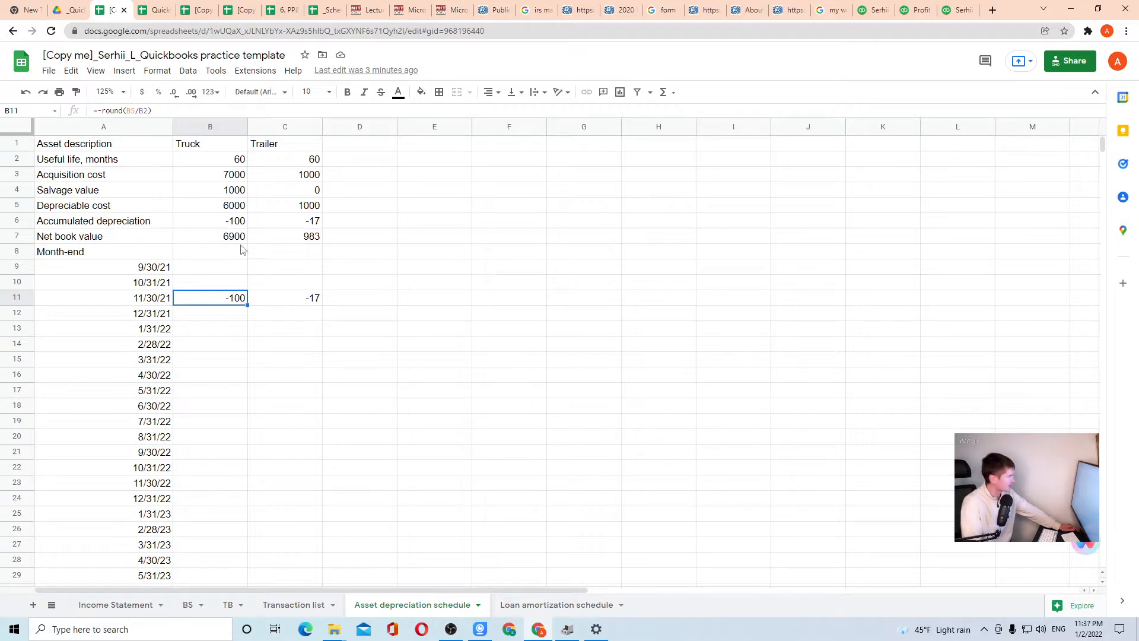
{"action": "left_click", "coordinate": [76, 160]}
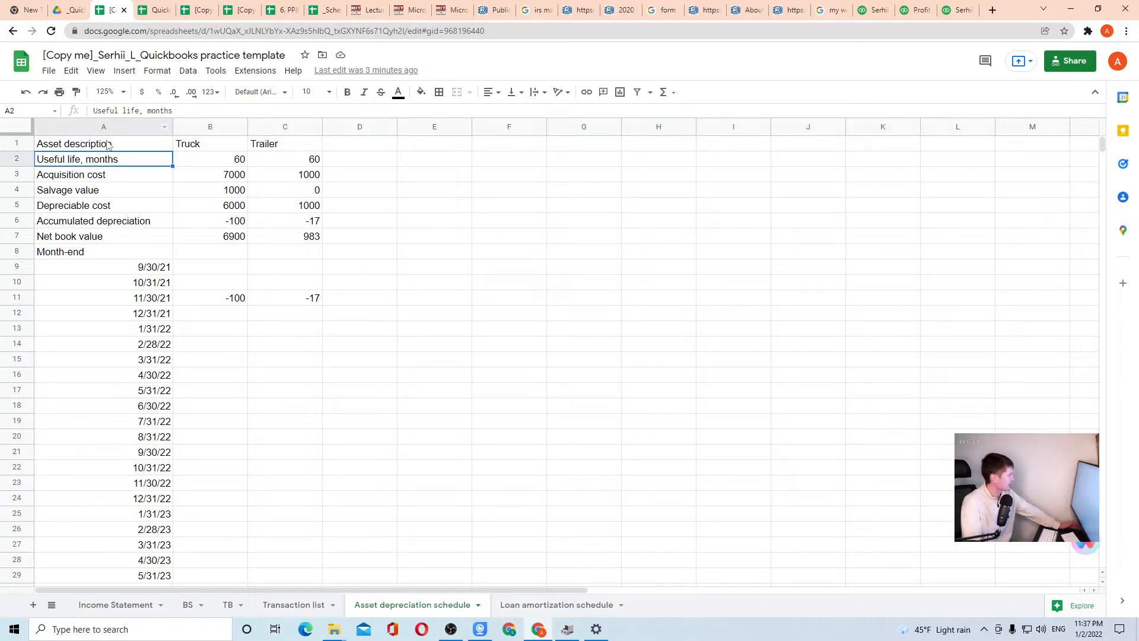
{"action": "scroll", "coordinate": [163, 251], "scroll_direction": "down", "scroll_amount": 20}
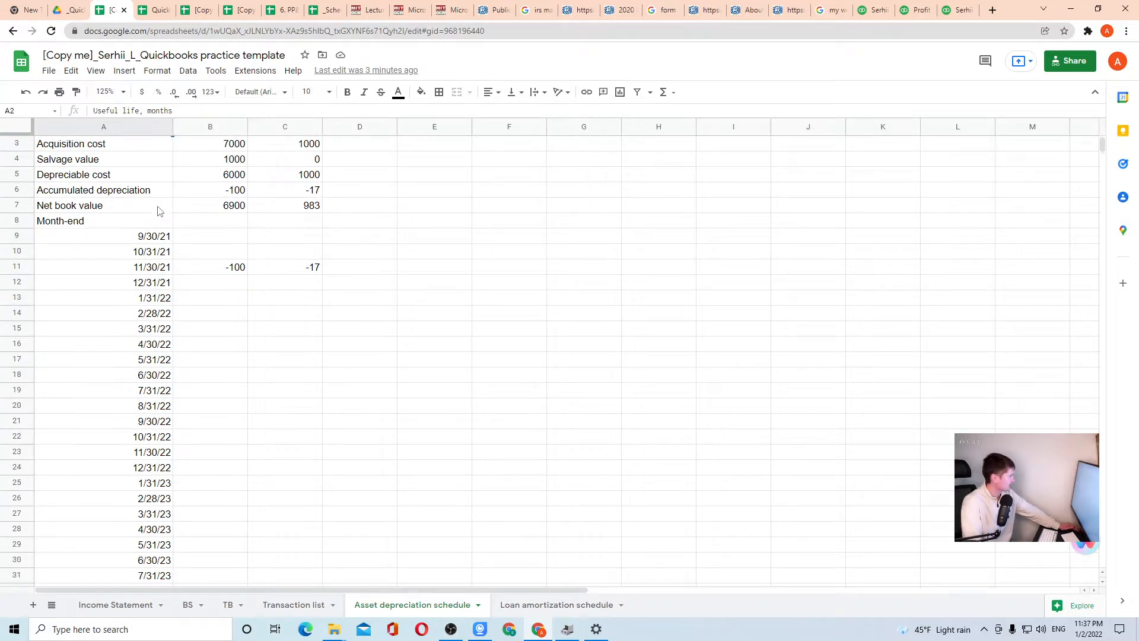
{"action": "scroll", "coordinate": [150, 251], "scroll_direction": "up", "scroll_amount": 20}
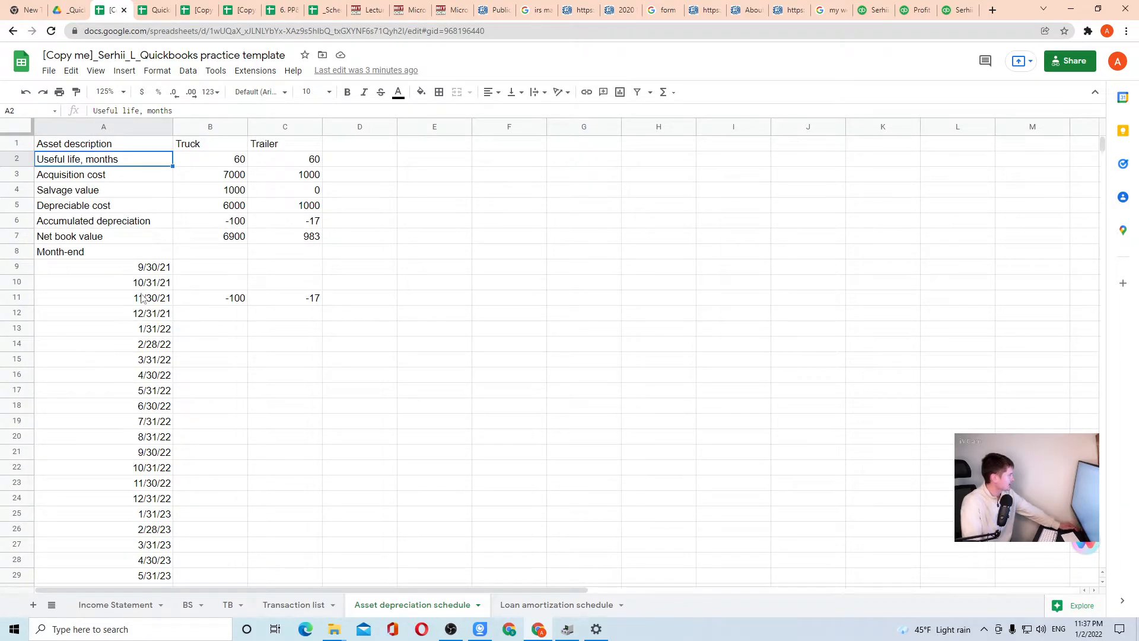
{"action": "left_click_drag", "start_coordinate": [125, 297], "coordinate": [327, 311]}
{"action": "key", "text": "ctrl+c"}
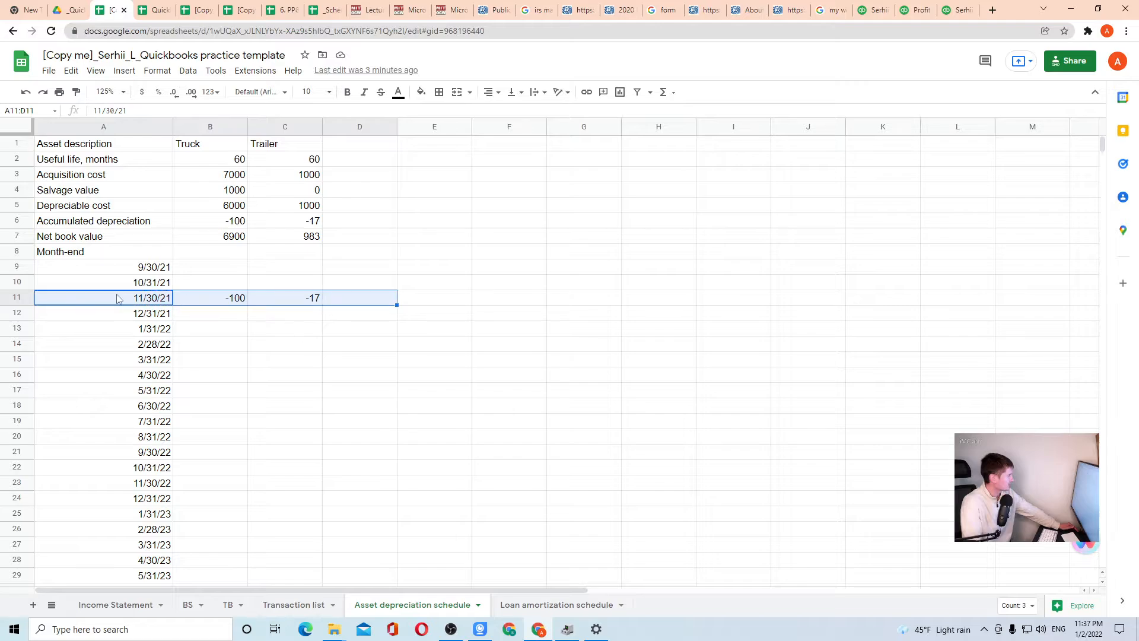
{"action": "left_click", "coordinate": [160, 300]}
{"action": "left_click", "coordinate": [231, 299]}
{"action": "left_click", "coordinate": [311, 299]}
{"action": "left_click", "coordinate": [152, 304]}
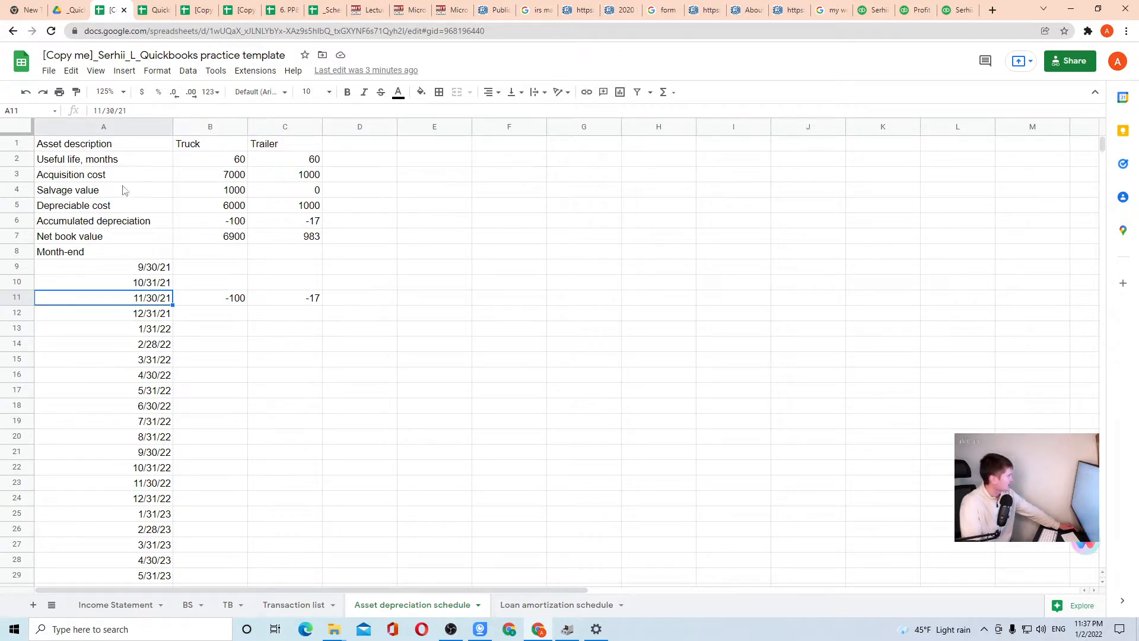
Review the useful life, acquisition cost and salvage value rows for the truck and trailer
{"action": "left_click_drag", "start_coordinate": [83, 162], "coordinate": [276, 165]}
{"action": "left_click", "coordinate": [298, 163]}
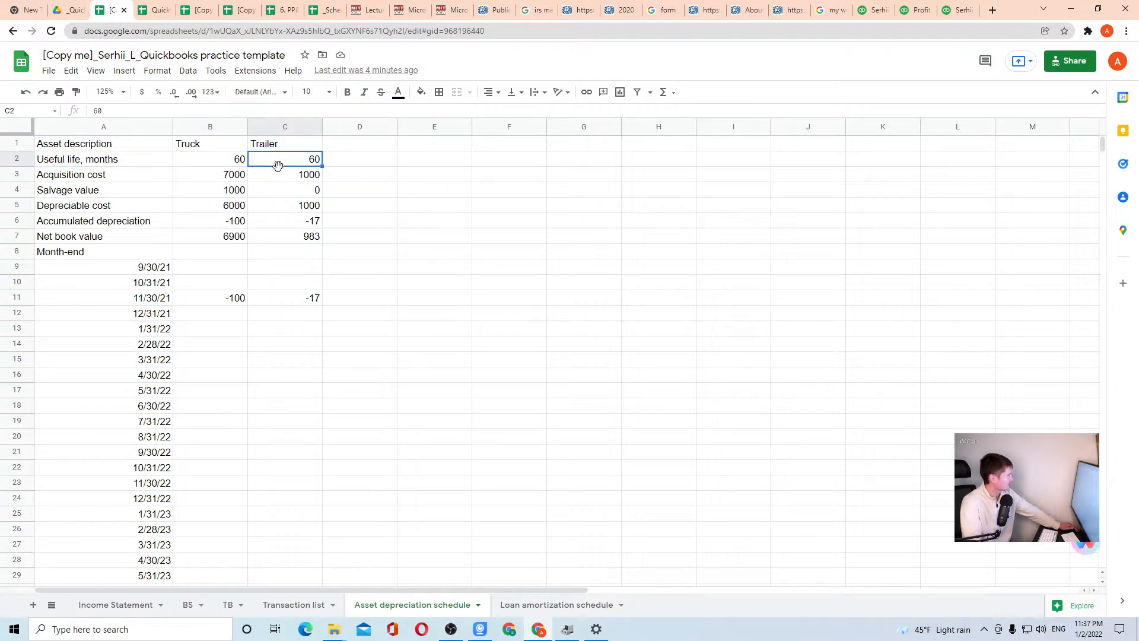
{"action": "left_click_drag", "start_coordinate": [89, 178], "coordinate": [293, 179]}
{"action": "left_click", "coordinate": [294, 179]}
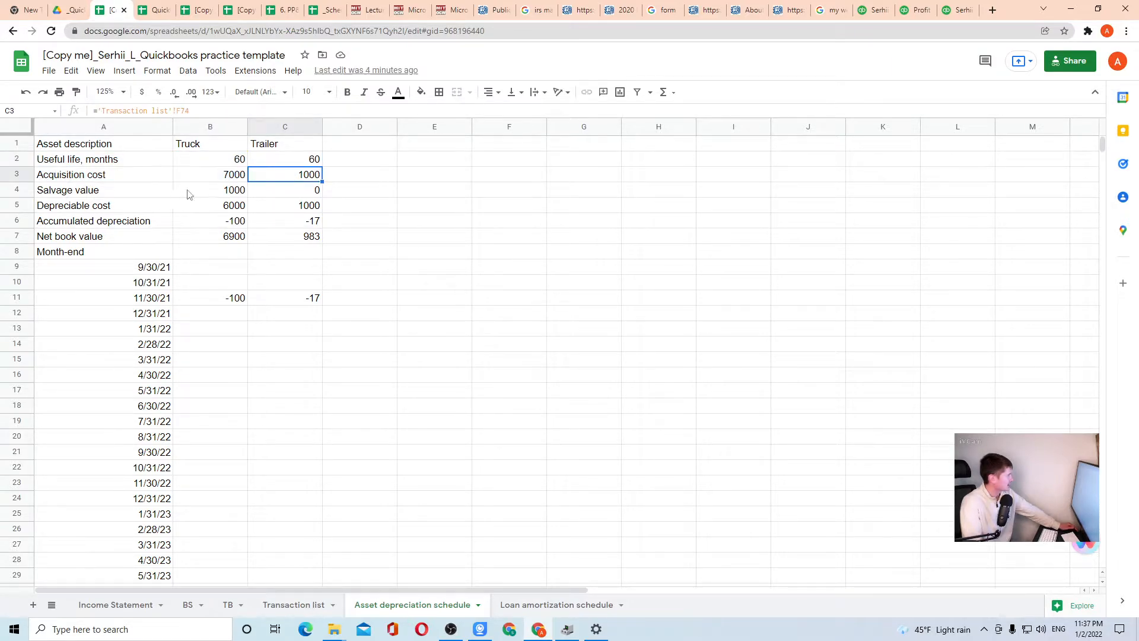
{"action": "left_click_drag", "start_coordinate": [93, 191], "coordinate": [304, 191]}
{"action": "left_click", "coordinate": [303, 191]}
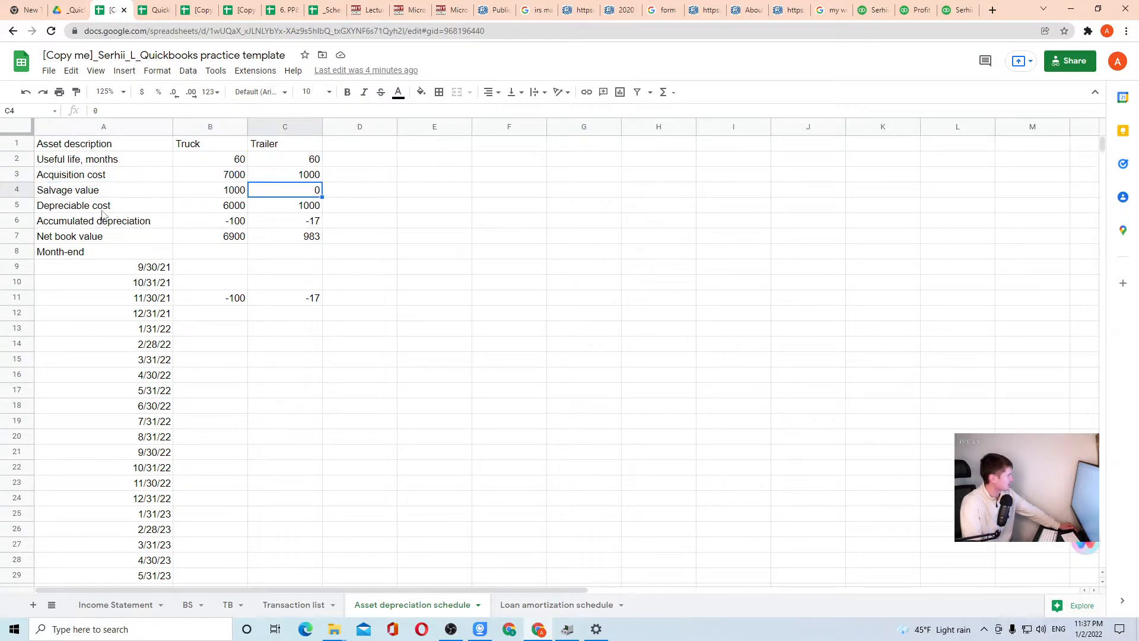
Inspect the depreciable cost formulas for the truck and trailer in row 5 without changing them
{"action": "left_click_drag", "start_coordinate": [104, 209], "coordinate": [279, 208]}
{"action": "left_click", "coordinate": [269, 209]}
{"action": "left_click", "coordinate": [227, 206]}
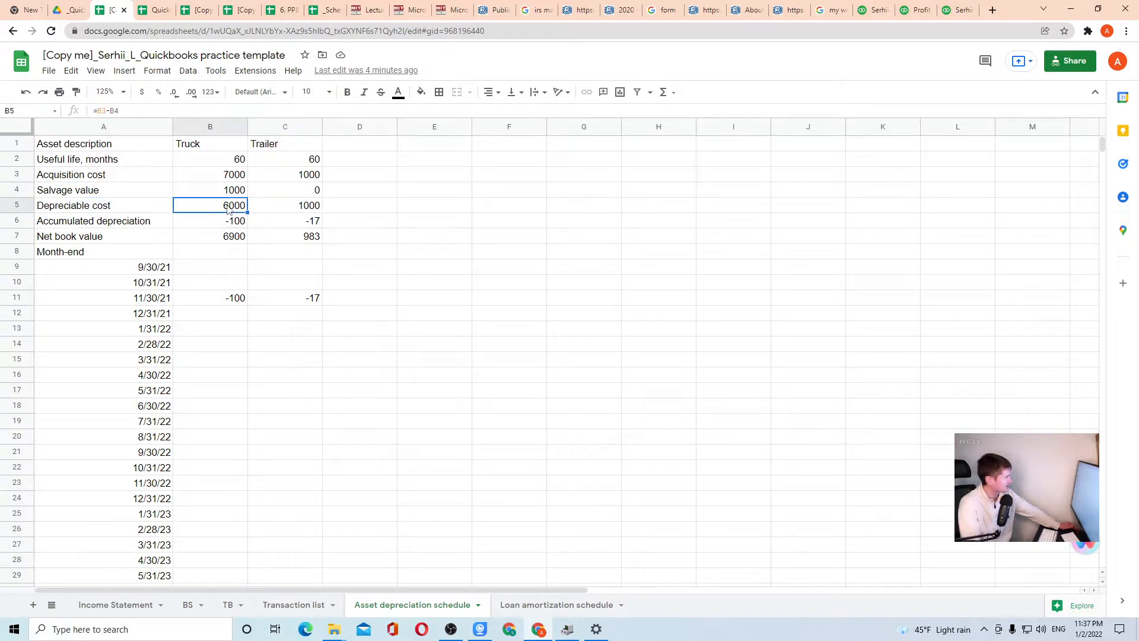
{"action": "double_click", "coordinate": [227, 206]}
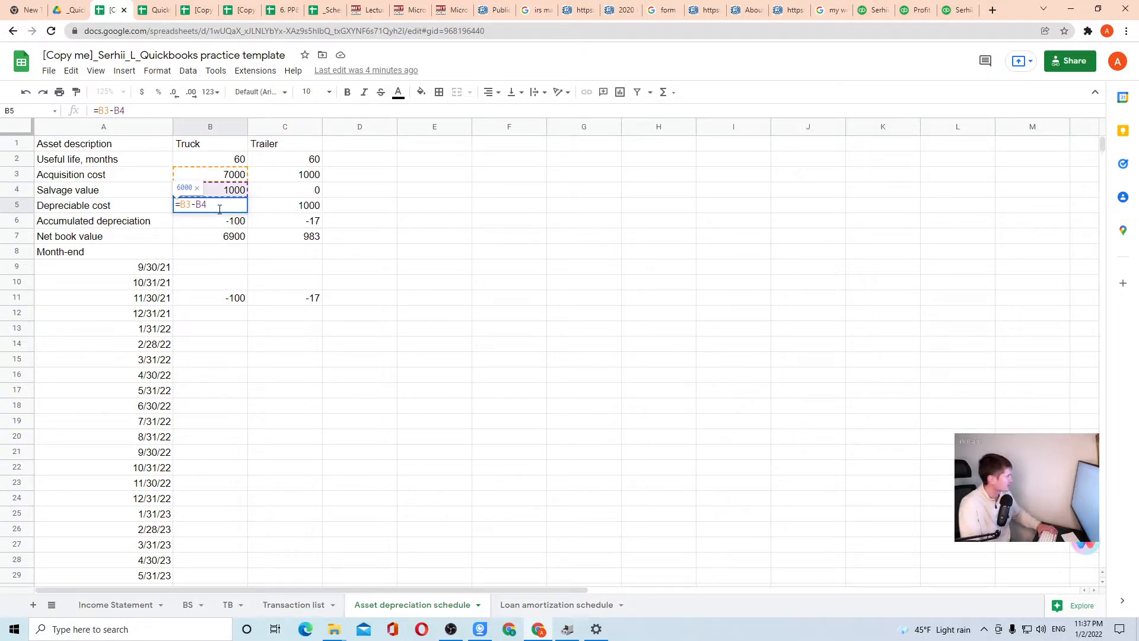
{"action": "key", "text": "Escape"}
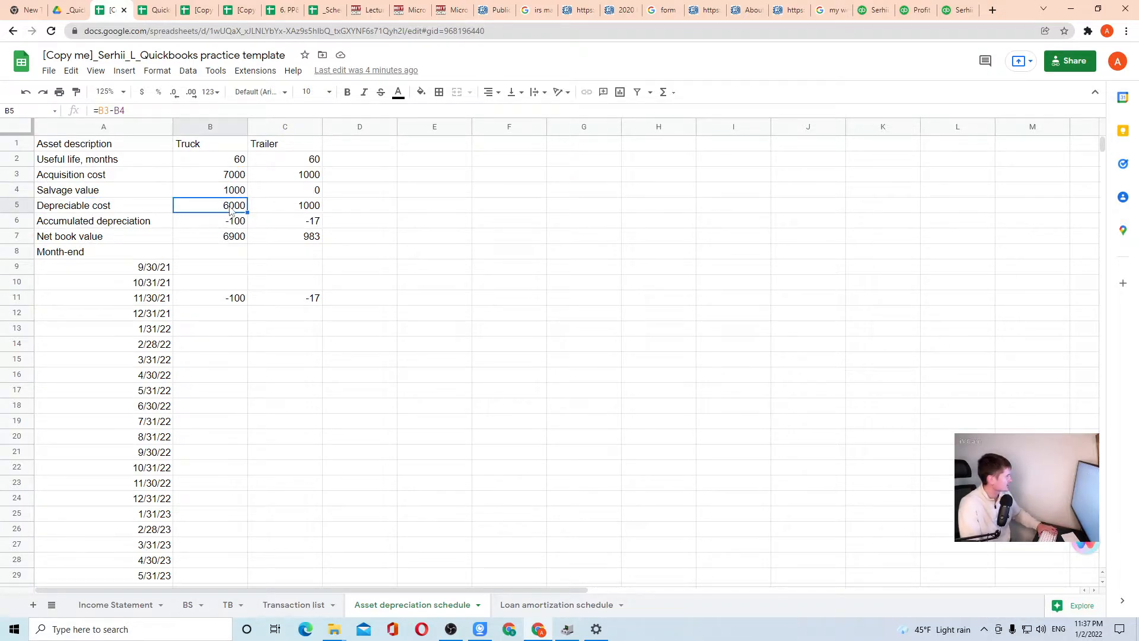
{"action": "left_click", "coordinate": [295, 205]}
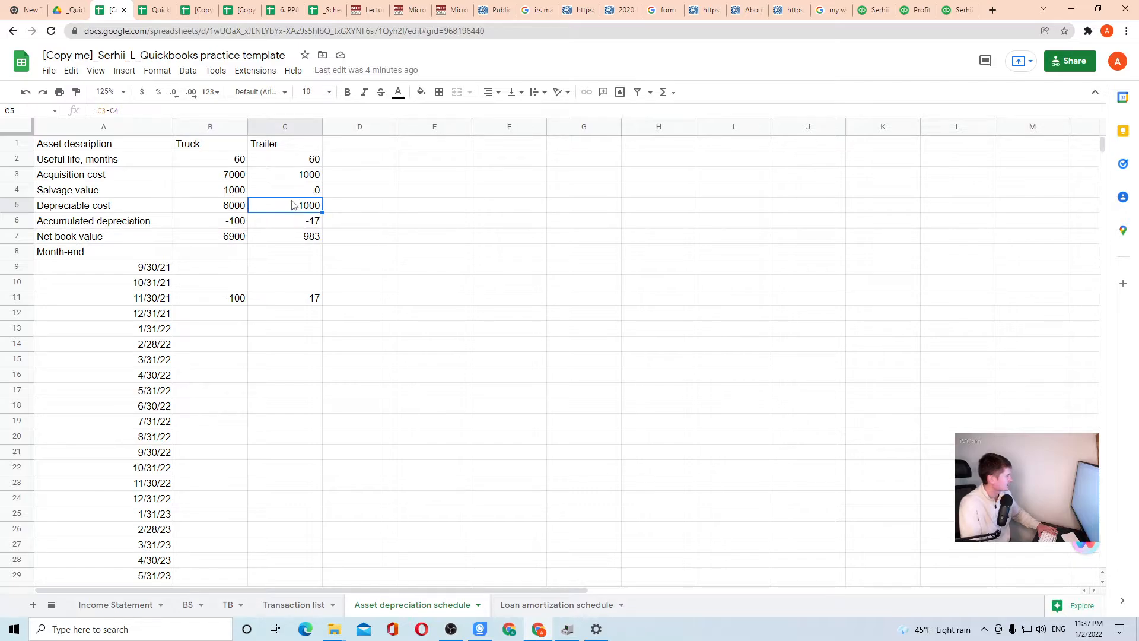
Inspect the accumulated depreciation sum formulas for the truck and trailer in row 6 without changing them
{"action": "left_click", "coordinate": [113, 226]}
{"action": "left_click", "coordinate": [224, 226]}
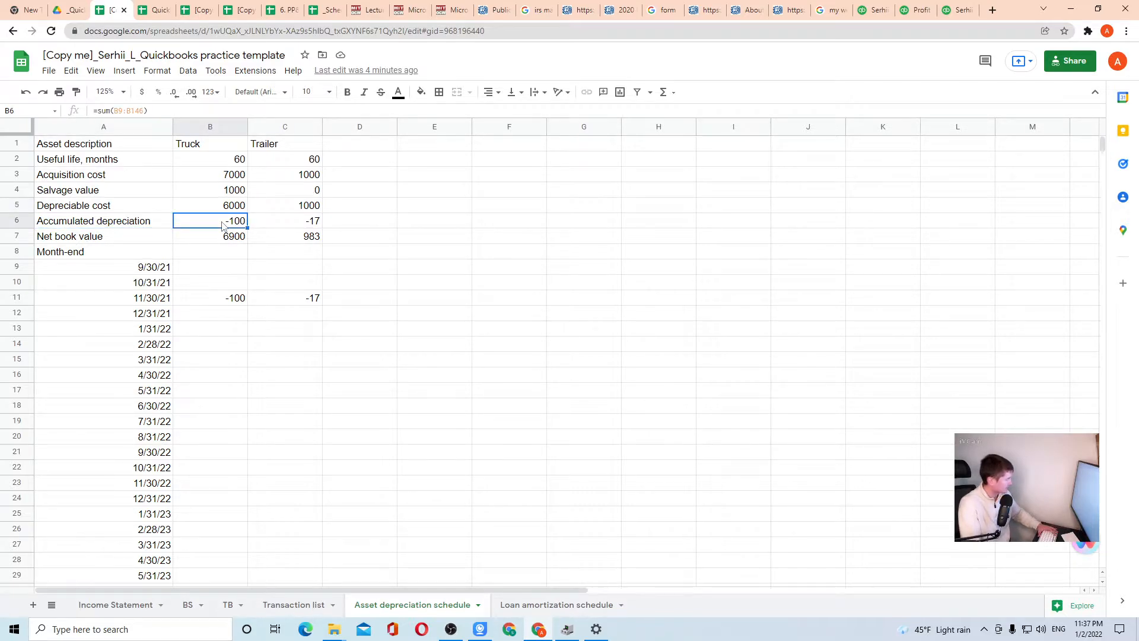
{"action": "double_click", "coordinate": [224, 226]}
{"action": "key", "text": "Escape"}
{"action": "double_click", "coordinate": [295, 220]}
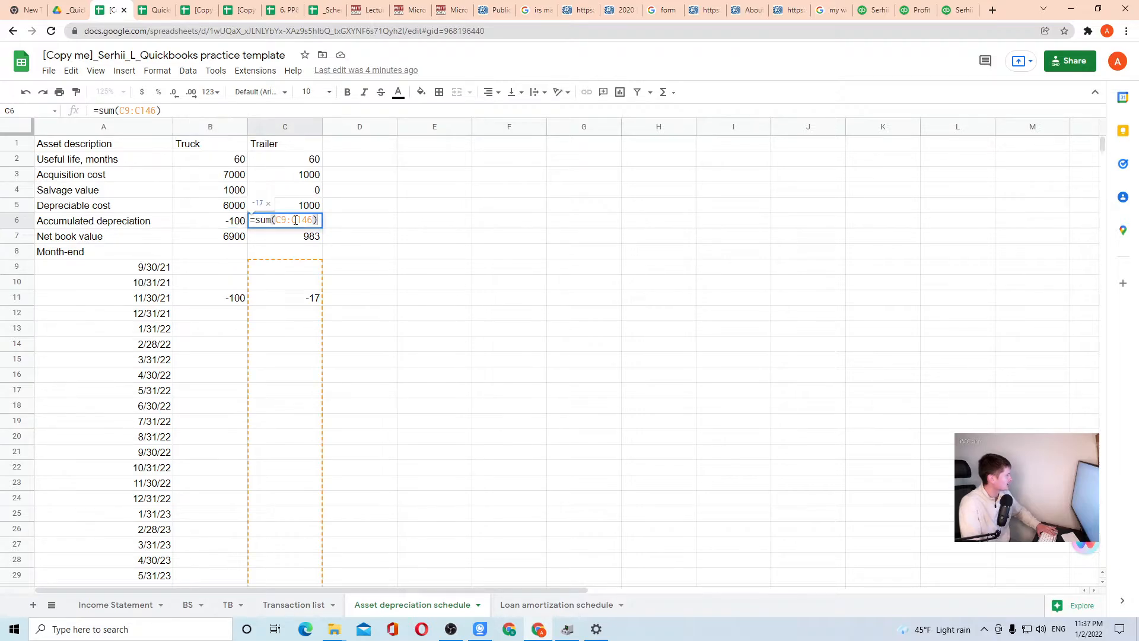
{"action": "key", "text": "Escape"}
Inspect the monthly depreciation formulas for the truck and trailer in the 11/30/21 row without changing them
{"action": "left_click", "coordinate": [237, 297]}
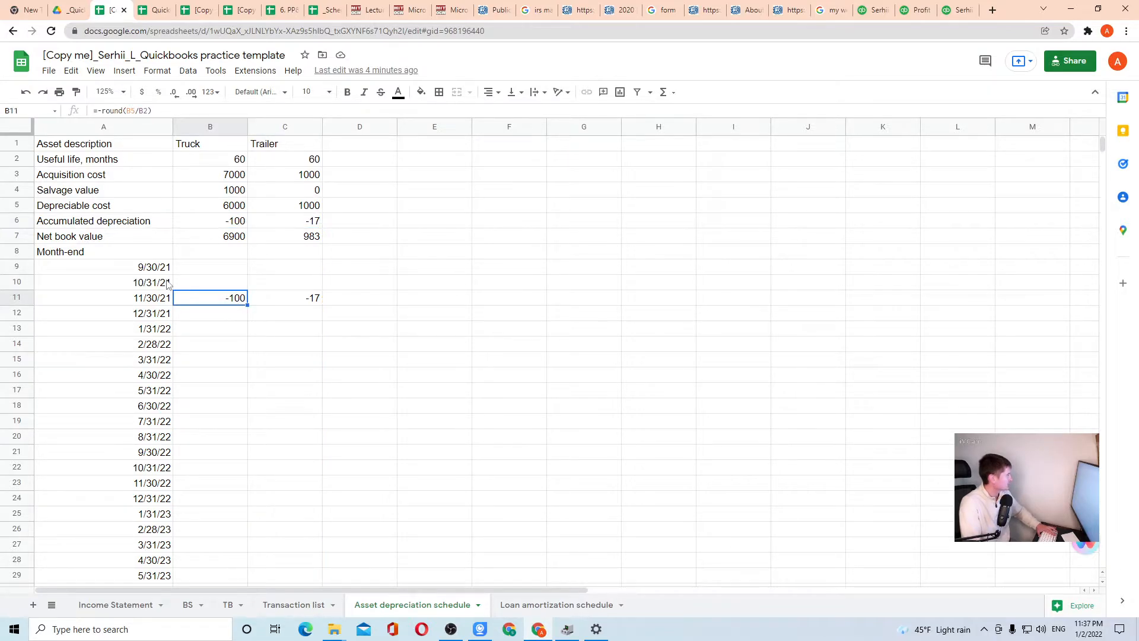
{"action": "key", "text": "F2"}
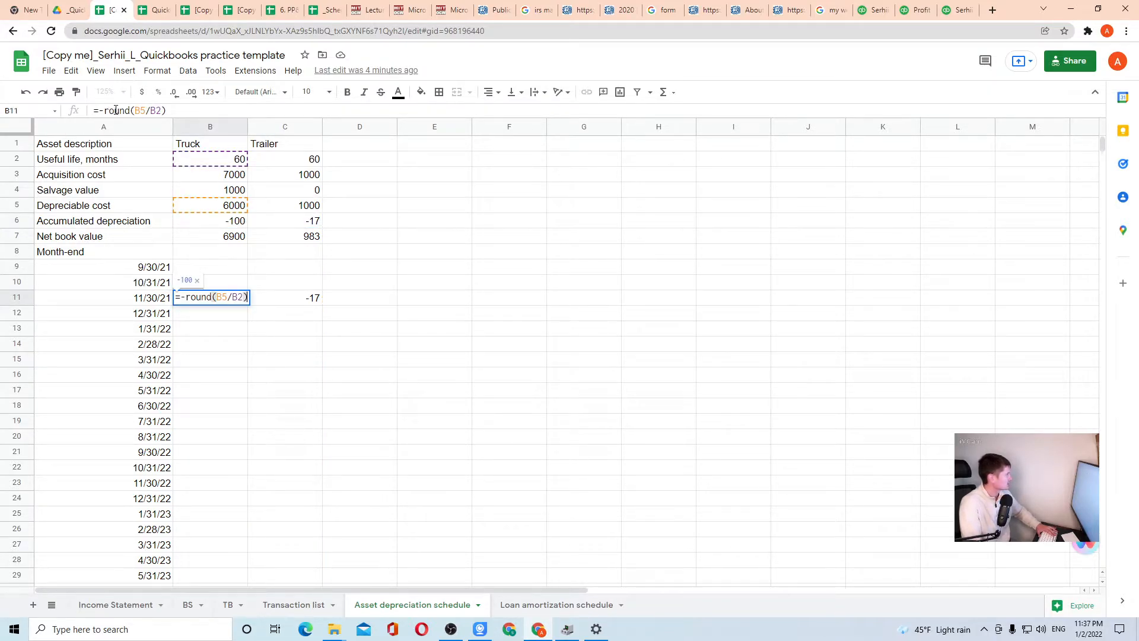
{"action": "key", "text": "Escape"}
{"action": "left_click", "coordinate": [305, 295]}
{"action": "key", "text": "F2"}
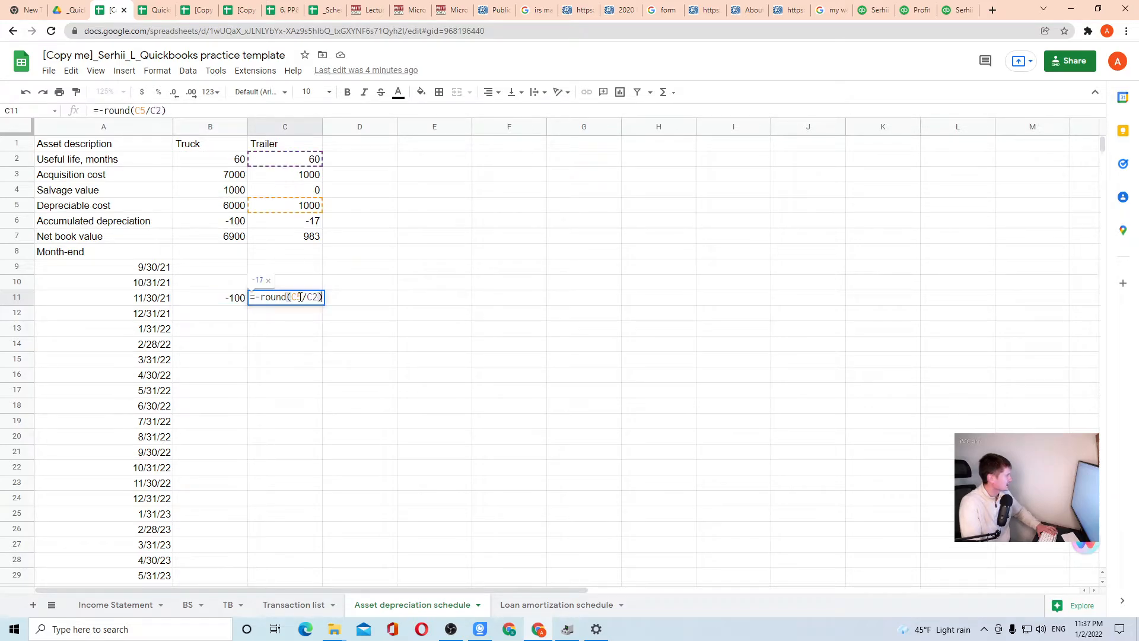
{"action": "key", "text": "Escape"}
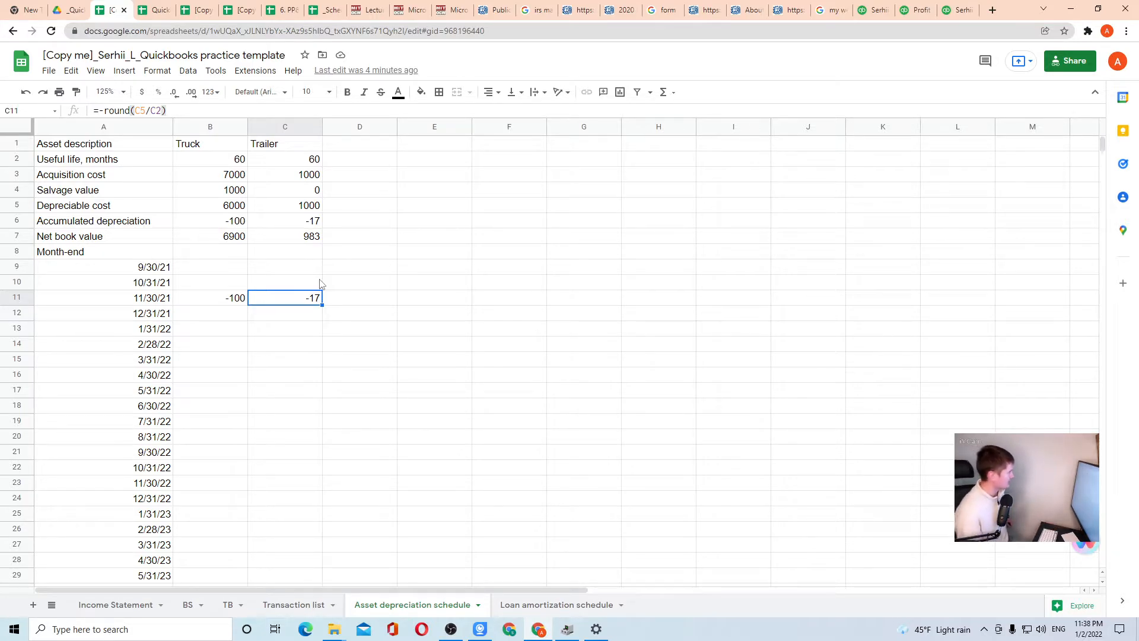
{"action": "left_click", "coordinate": [226, 303]}
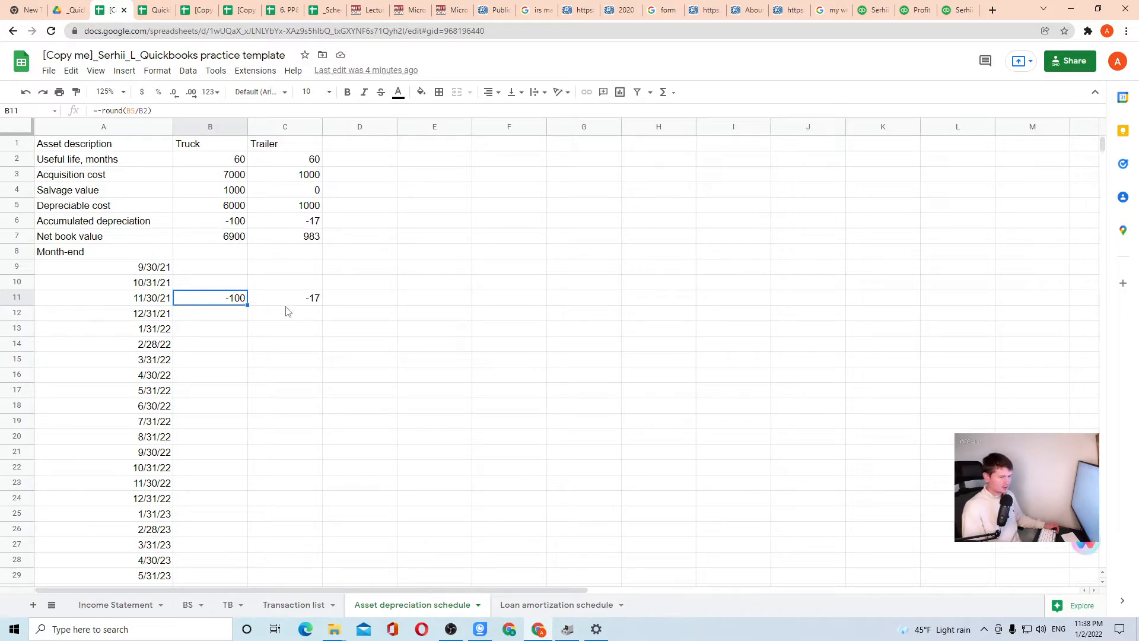
{"action": "scroll", "coordinate": [216, 425], "scroll_direction": "down", "scroll_amount": 3}
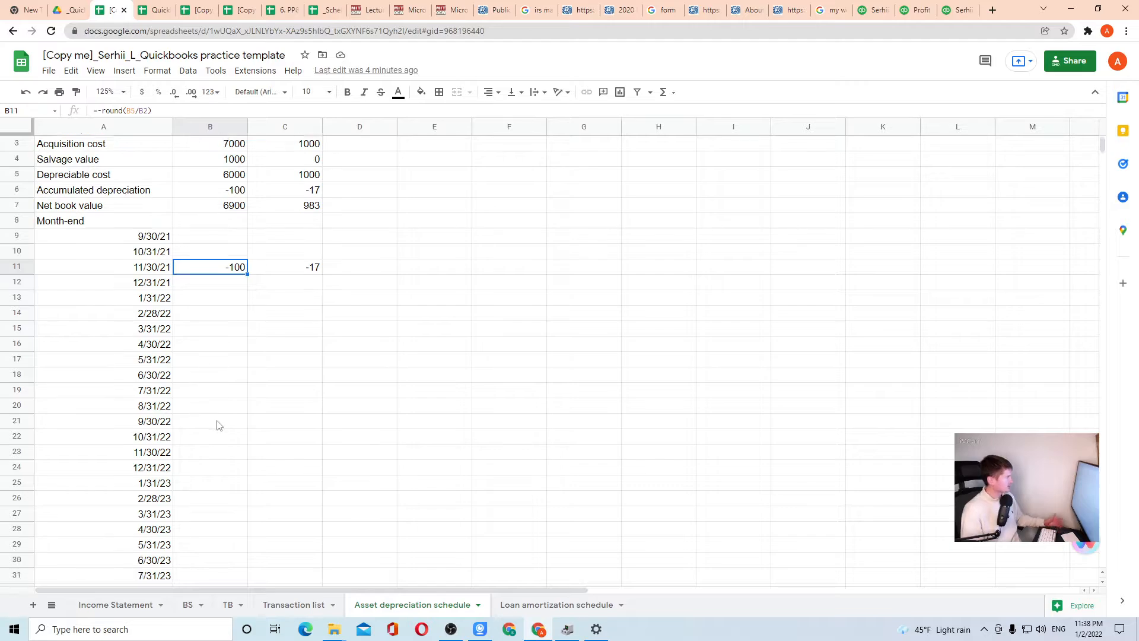
{"action": "scroll", "coordinate": [237, 385], "scroll_direction": "up", "scroll_amount": 3}
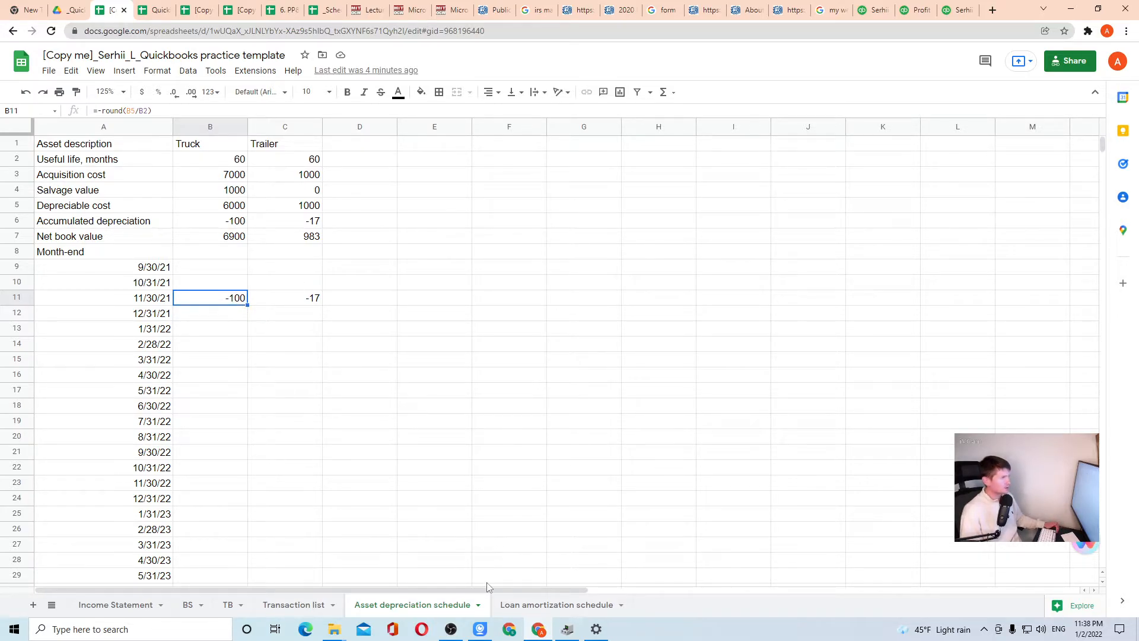
Switch to QuickBooks and review the current and fixed assets in the December 31, 2021 Balance Sheet report
{"action": "left_click", "coordinate": [872, 10]}
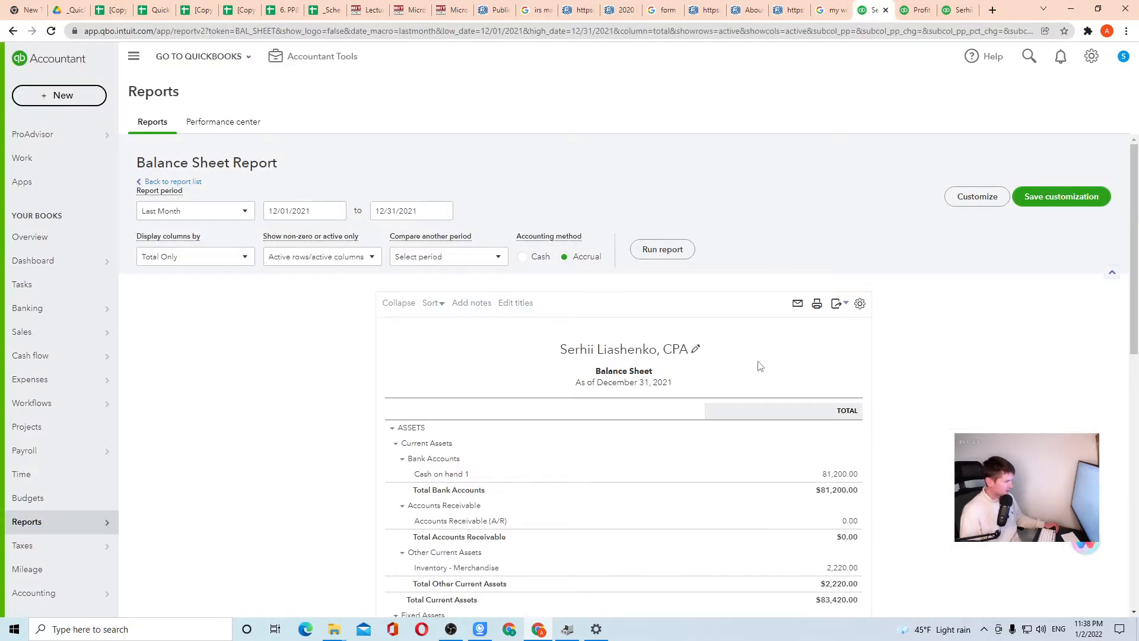
{"action": "scroll", "coordinate": [638, 442], "scroll_direction": "down", "scroll_amount": 1}
{"action": "scroll", "coordinate": [639, 442], "scroll_direction": "down", "scroll_amount": 2}
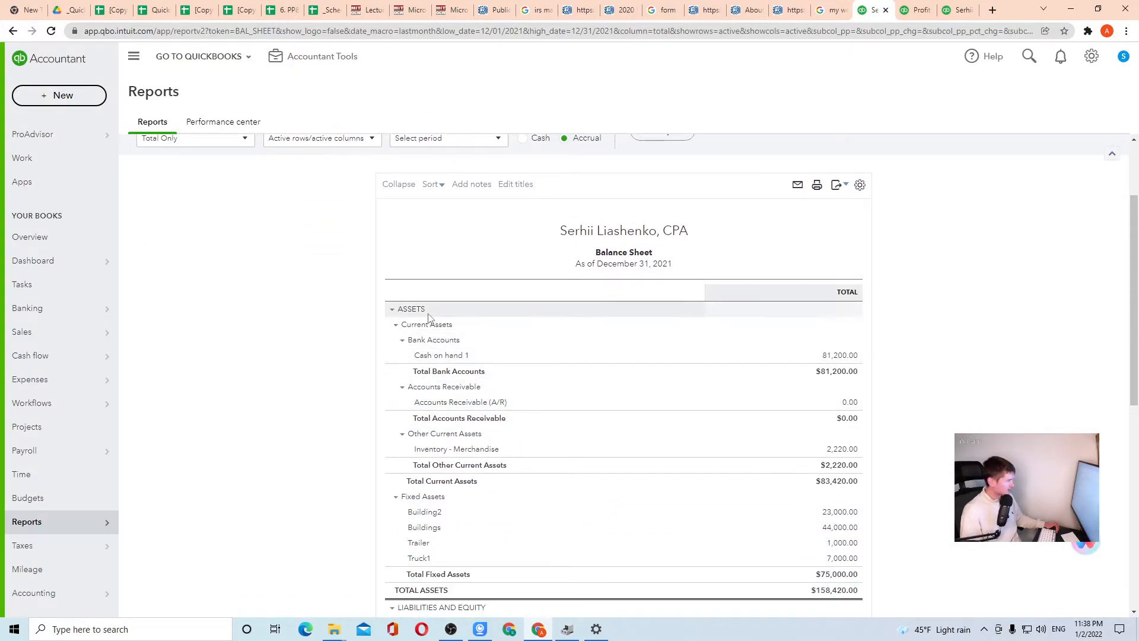
{"action": "scroll", "coordinate": [683, 422], "scroll_direction": "down", "scroll_amount": 1}
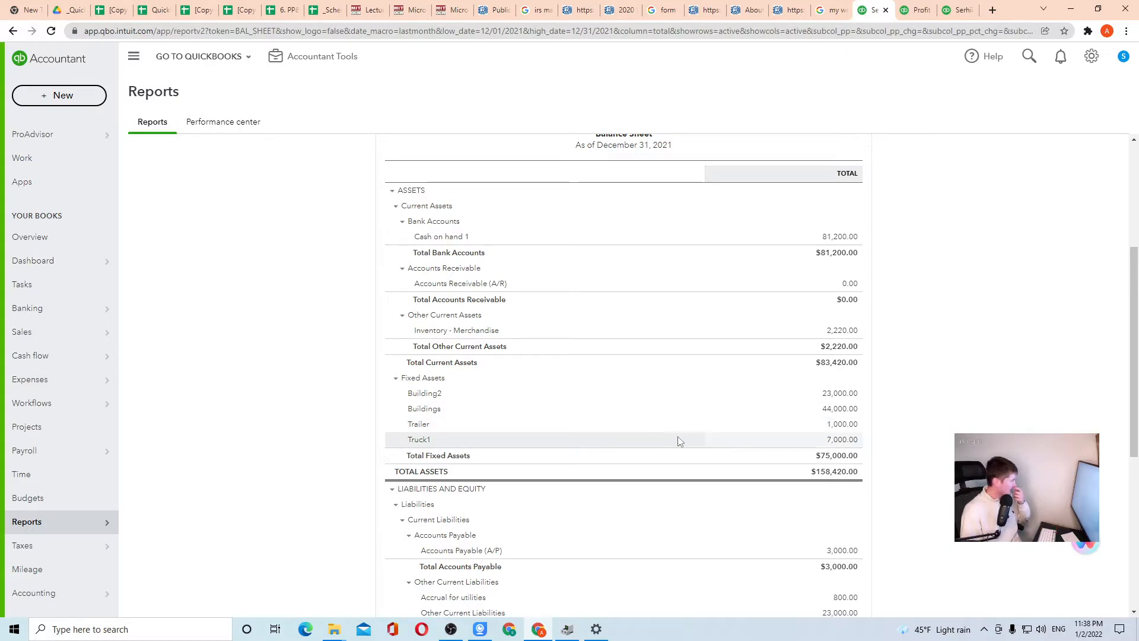
Review the income, cost of goods sold and expense lines in the 2021 Profit and Loss report
{"action": "left_click", "coordinate": [908, 10]}
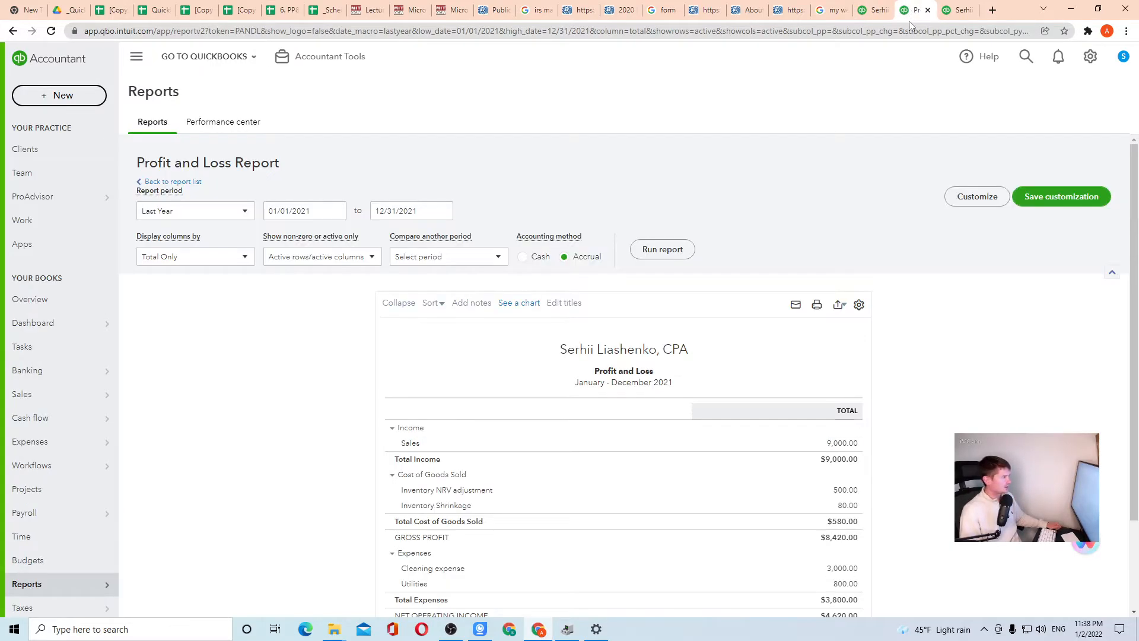
{"action": "left_click", "coordinate": [960, 7]}
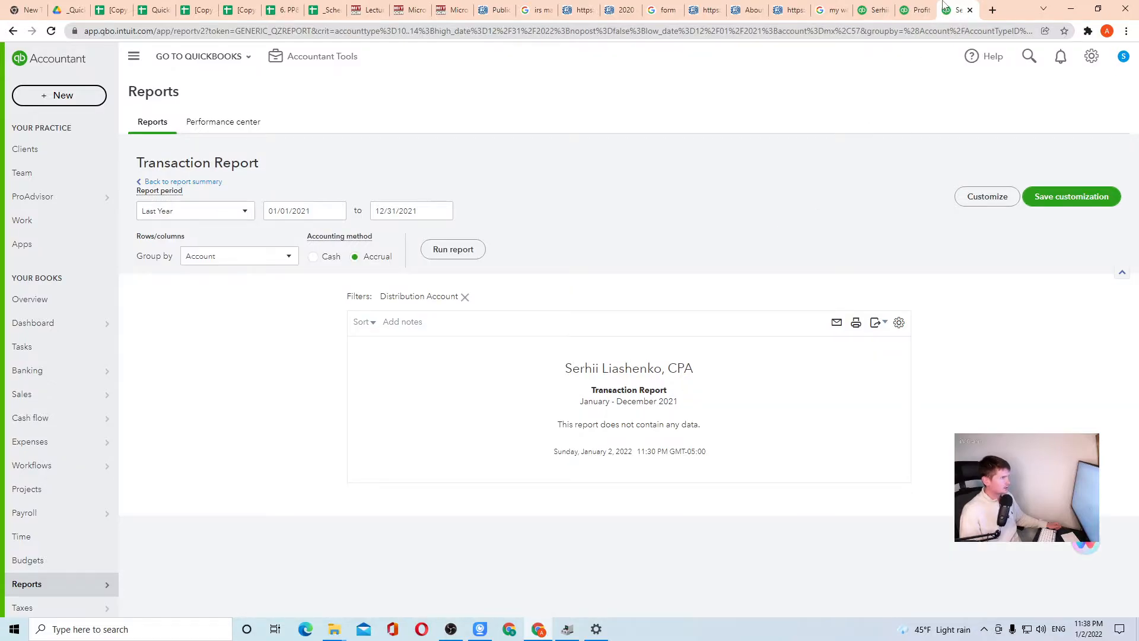
{"action": "left_click", "coordinate": [916, 9]}
{"action": "scroll", "coordinate": [511, 436], "scroll_direction": "down", "scroll_amount": 2}
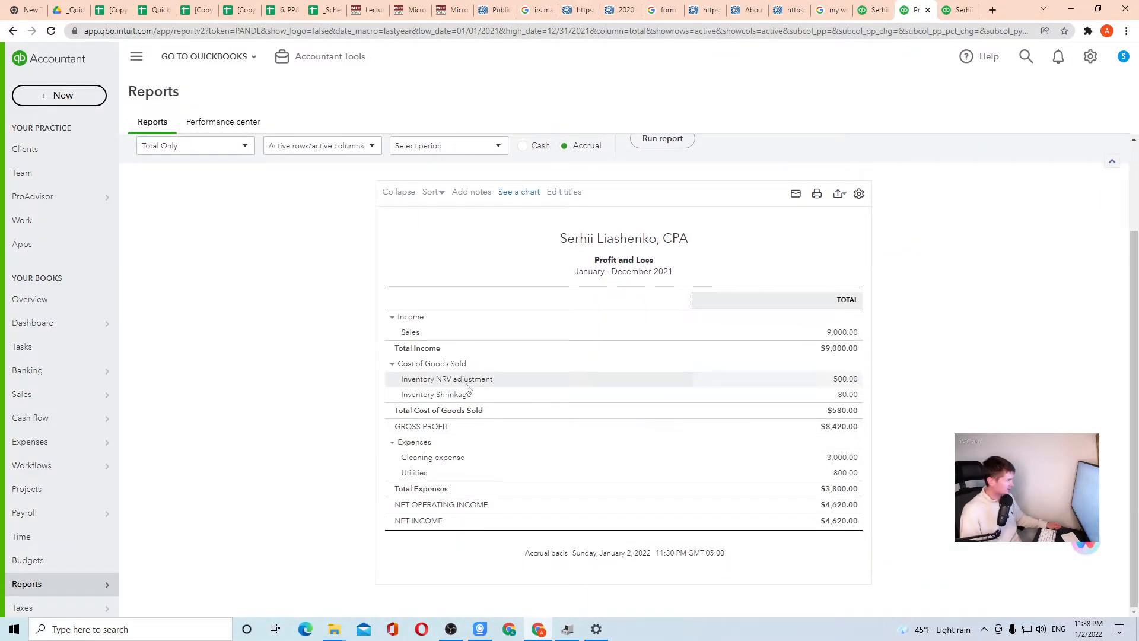
Create a new journal entry from the Transaction Report page and begin its first line
{"action": "left_click", "coordinate": [953, 7]}
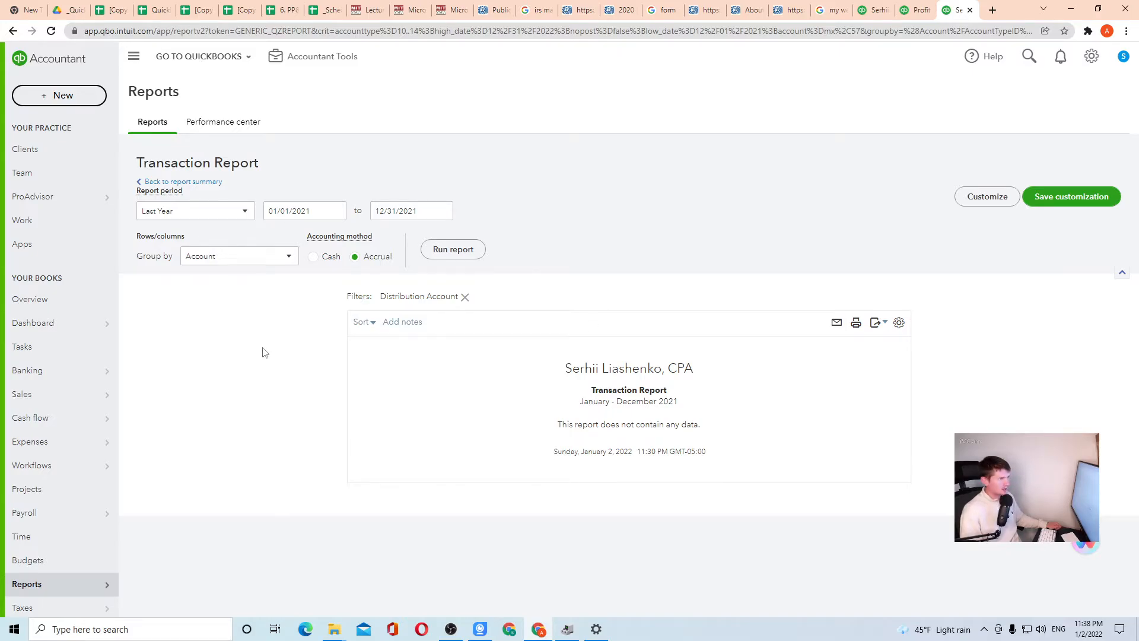
{"action": "left_click", "coordinate": [63, 96]}
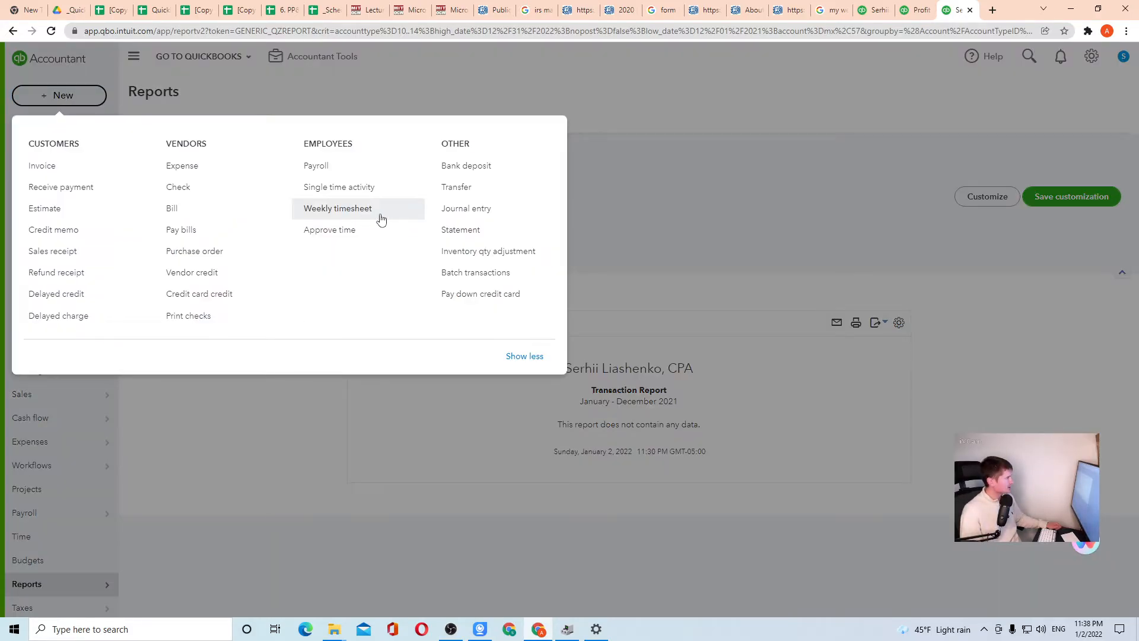
{"action": "left_click", "coordinate": [468, 218]}
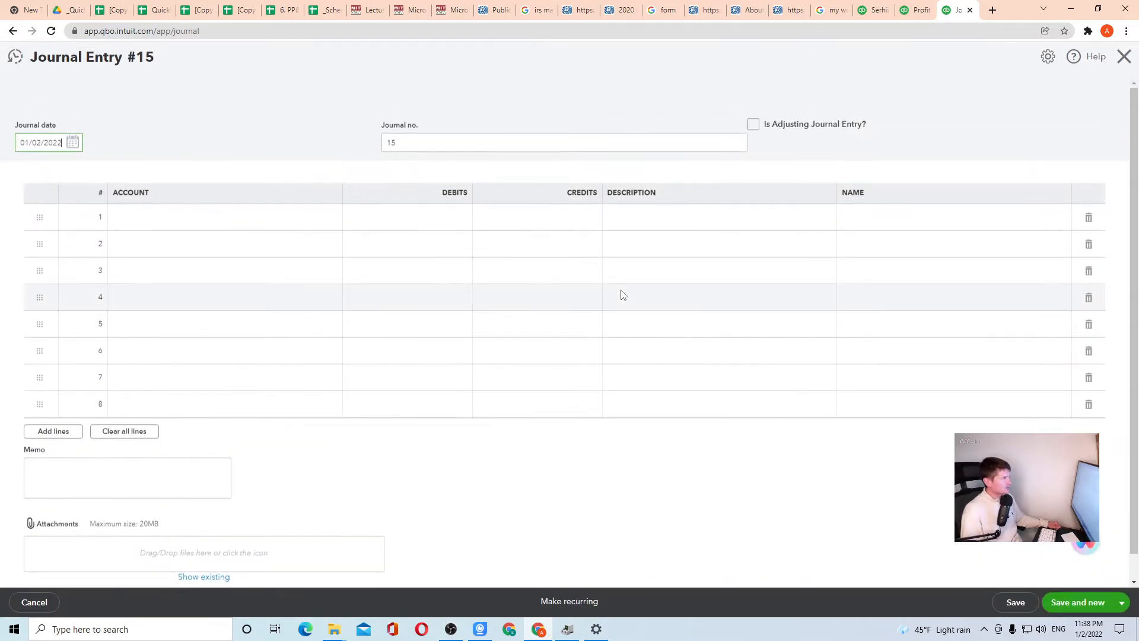
{"action": "left_click", "coordinate": [332, 218]}
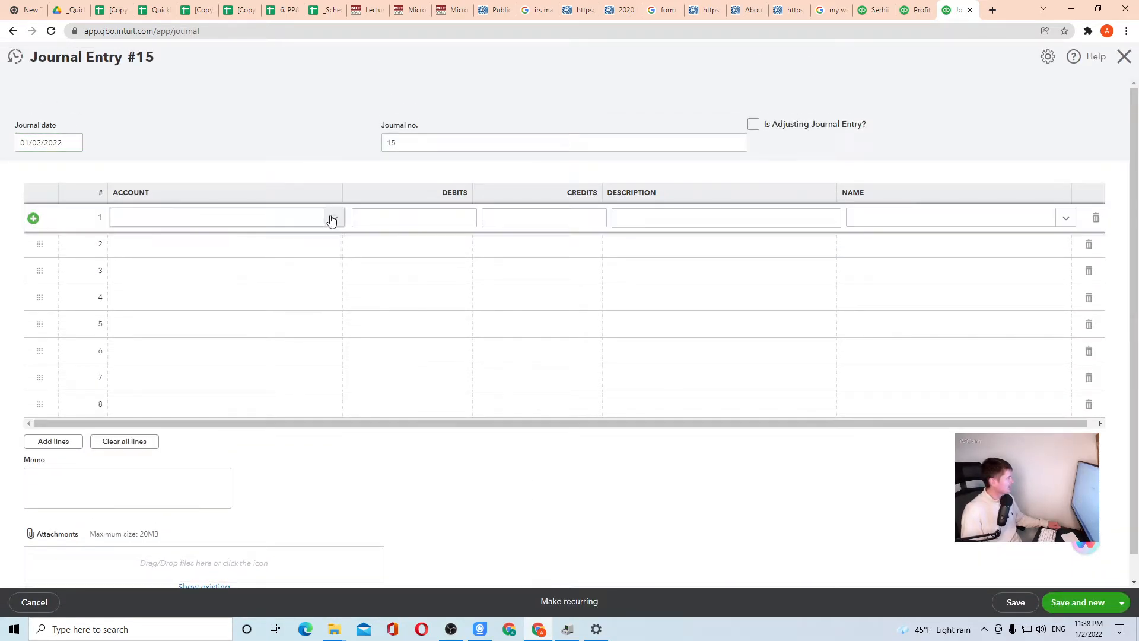
{"action": "left_click", "coordinate": [333, 219]}
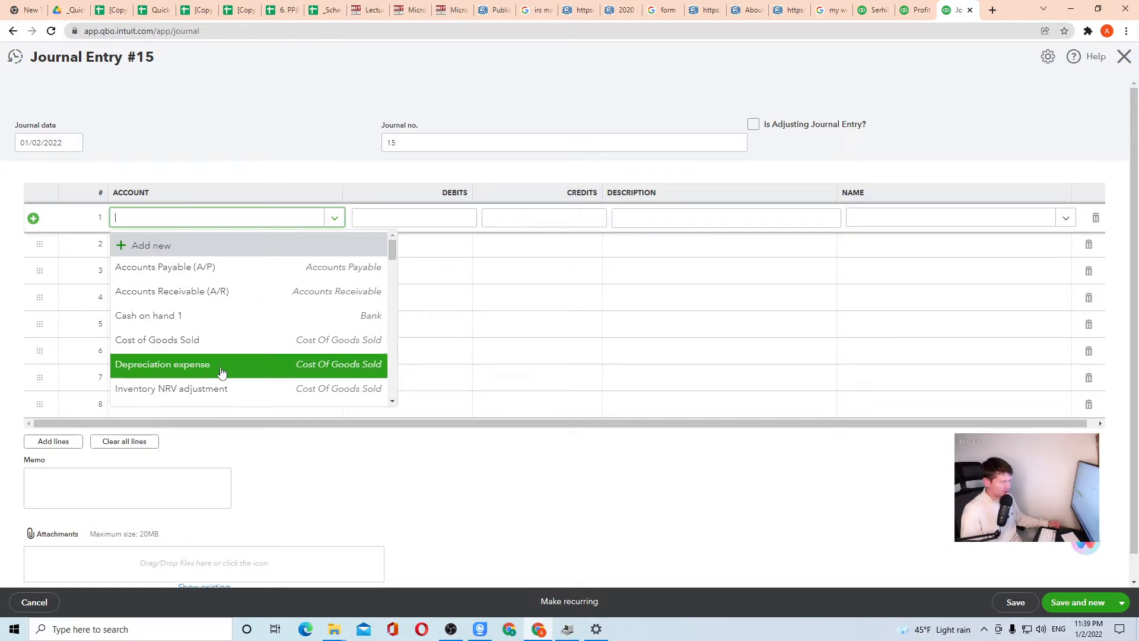
{"action": "left_click", "coordinate": [148, 246]}
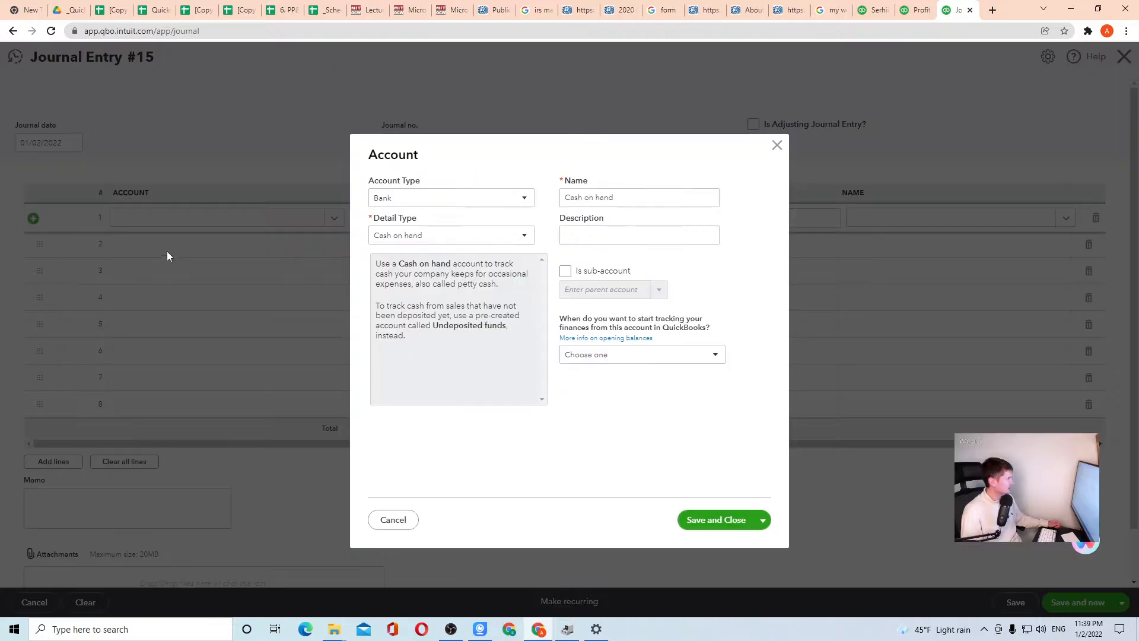
{"action": "left_click", "coordinate": [522, 197]}
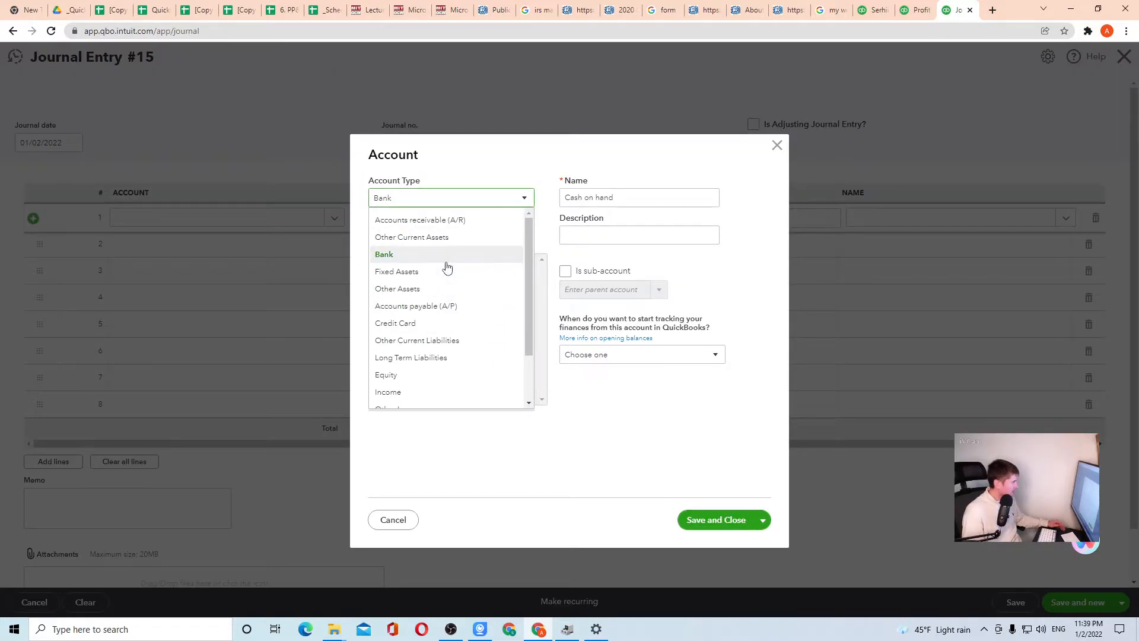
{"action": "scroll", "coordinate": [453, 290], "scroll_direction": "down", "scroll_amount": 3}
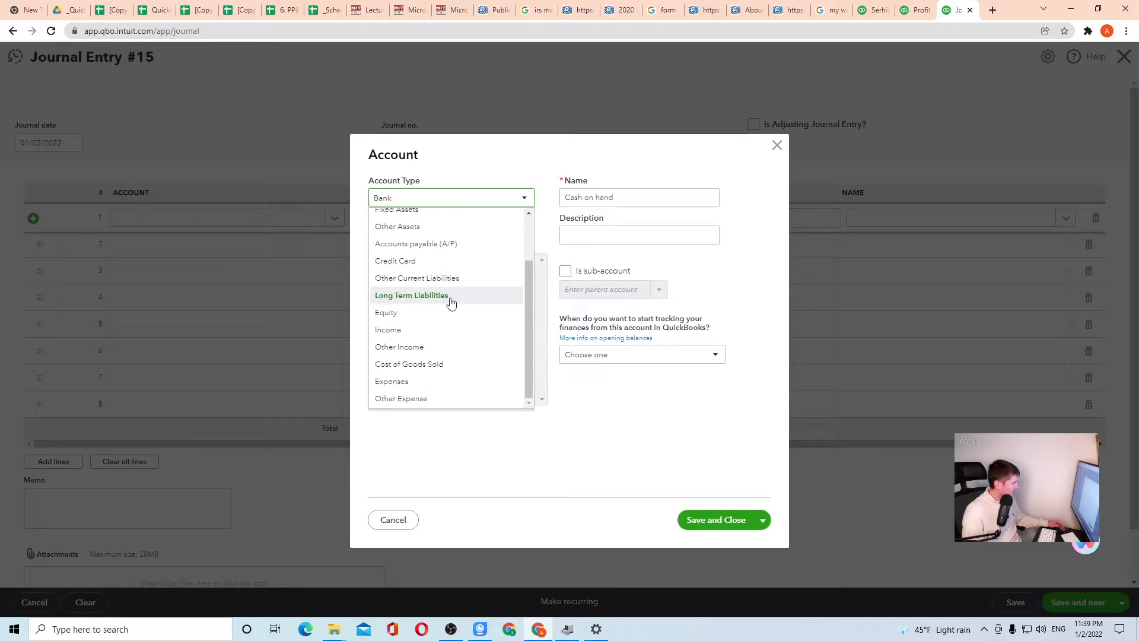
{"action": "left_click", "coordinate": [424, 366]}
{"action": "left_click", "coordinate": [523, 237]}
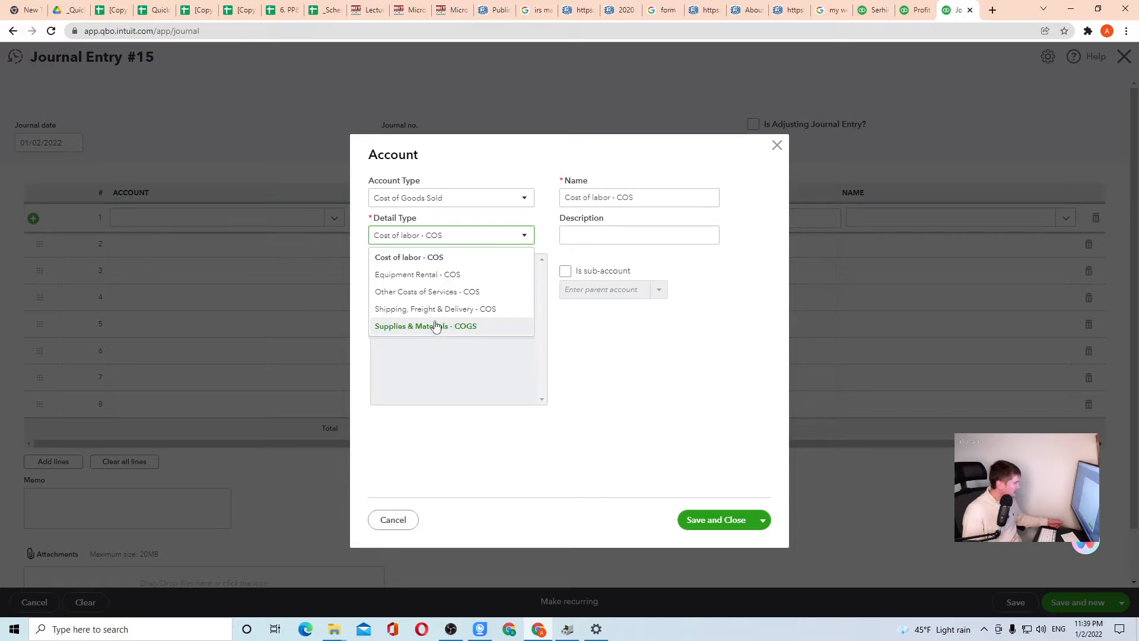
{"action": "left_click", "coordinate": [427, 292]}
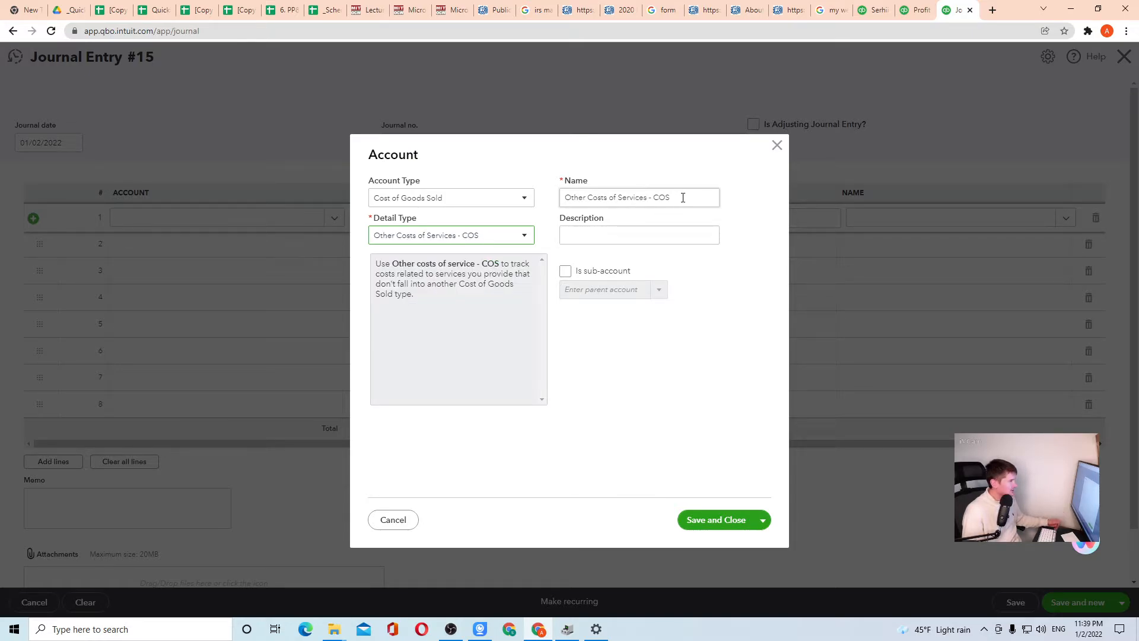
{"action": "left_click_drag", "start_coordinate": [682, 197], "coordinate": [494, 216]}
{"action": "type", "text": "De"}
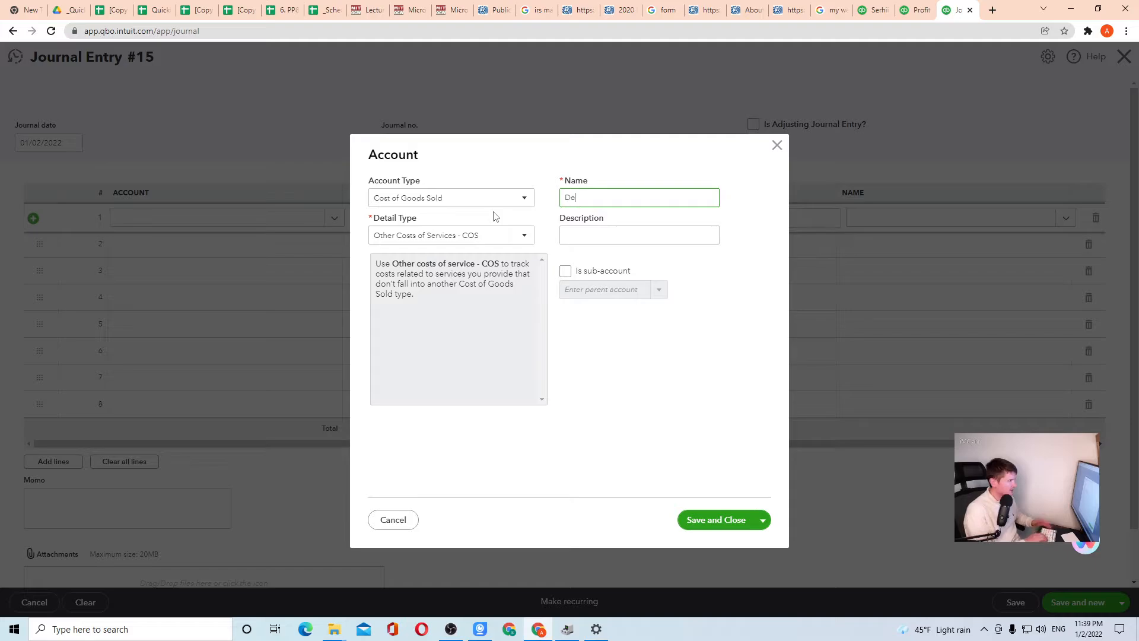
{"action": "type", "text": "preciation"}
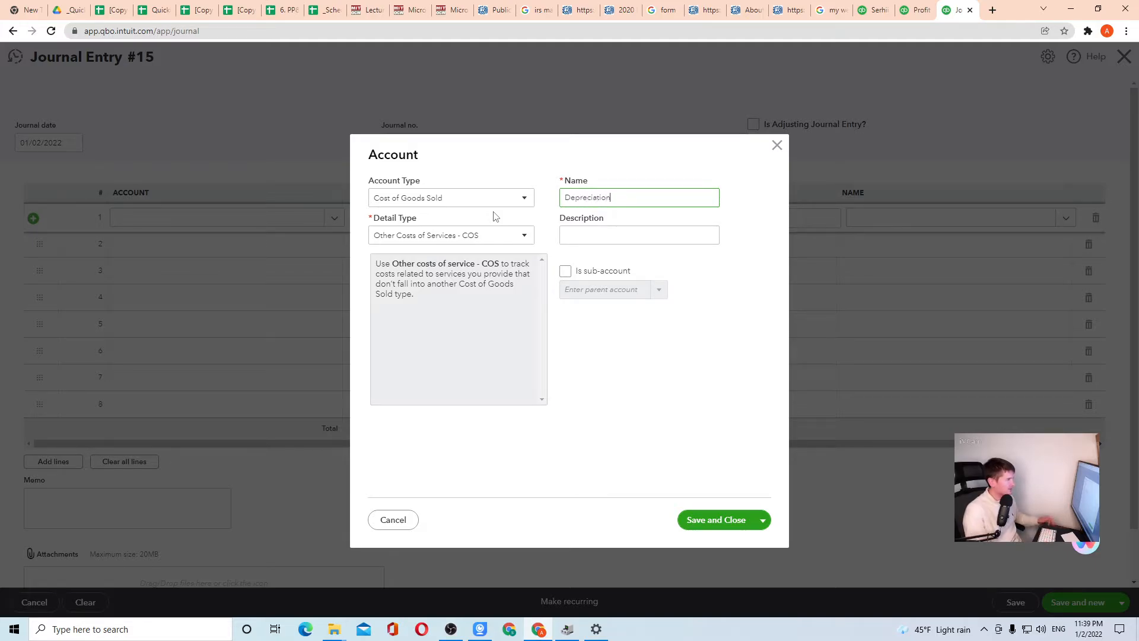
{"action": "left_click", "coordinate": [778, 148]}
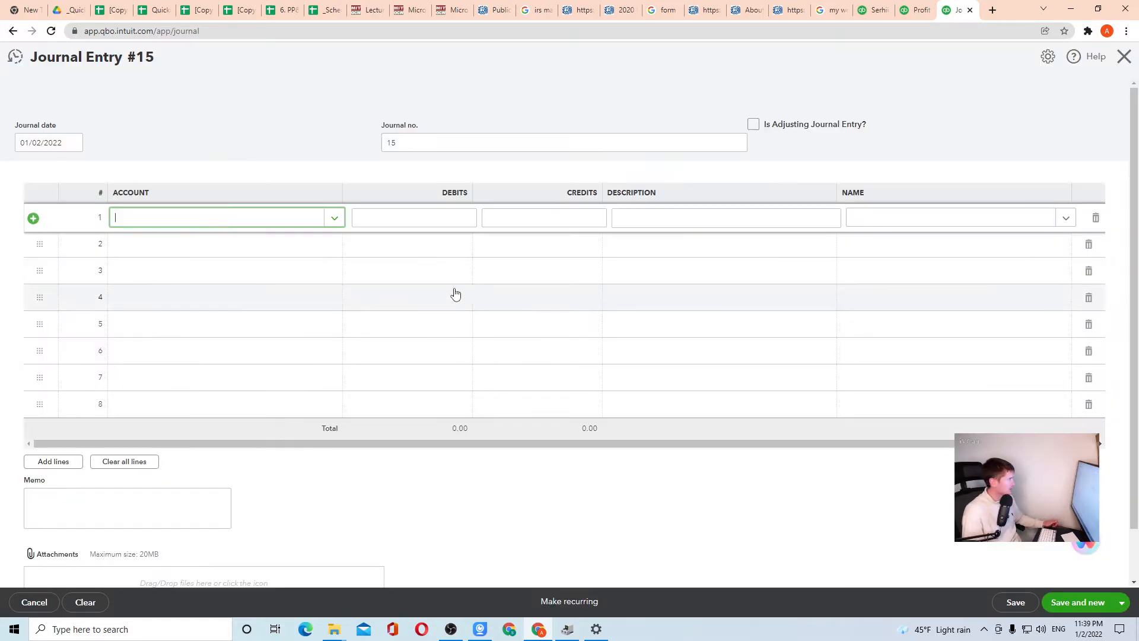
Fill line 1 of the journal entry with the Depreciation expense account and a debit of 117
{"action": "left_click", "coordinate": [334, 217]}
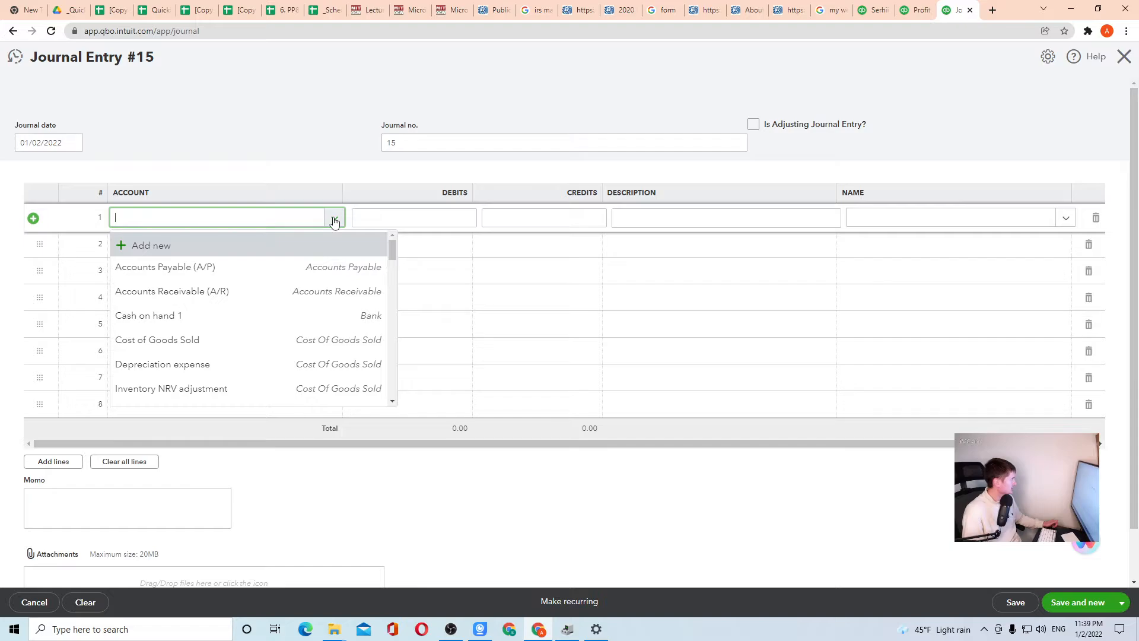
{"action": "left_click", "coordinate": [225, 366]}
{"action": "left_click", "coordinate": [423, 218]}
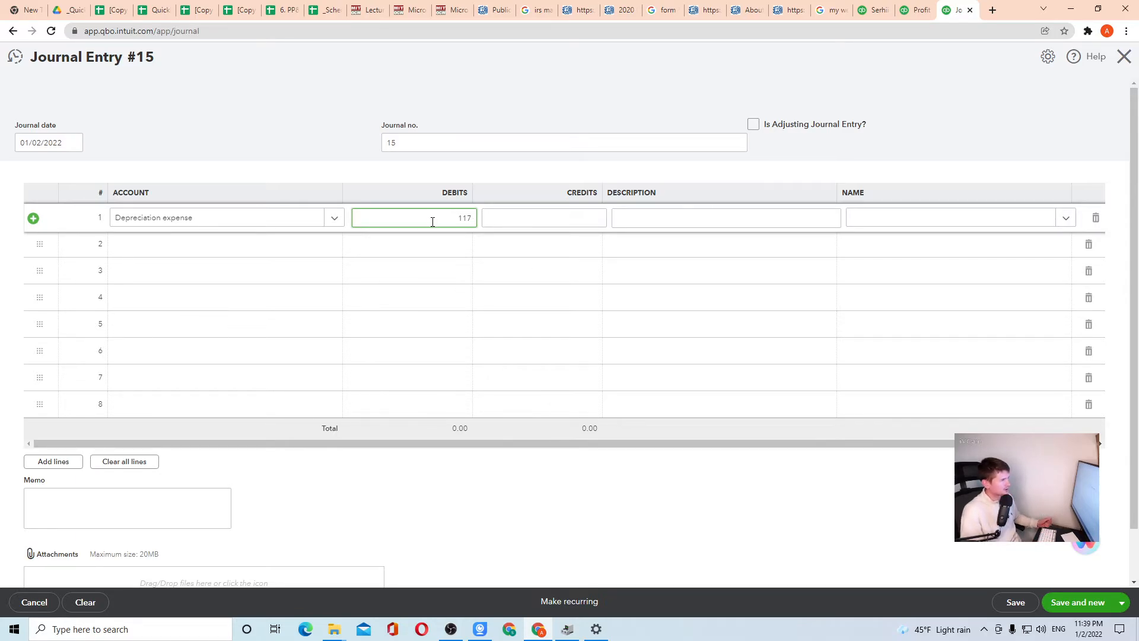
Choose Accumulated Depreciation - Truck as the account on line 2 of the journal entry
{"action": "left_click", "coordinate": [262, 246]}
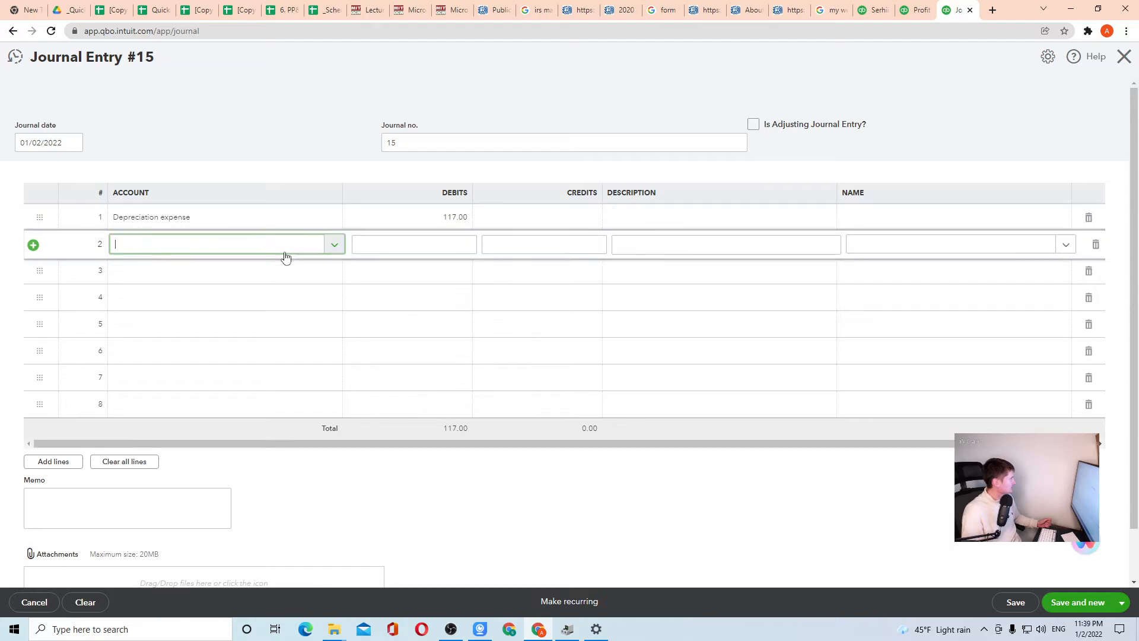
{"action": "left_click", "coordinate": [336, 245]}
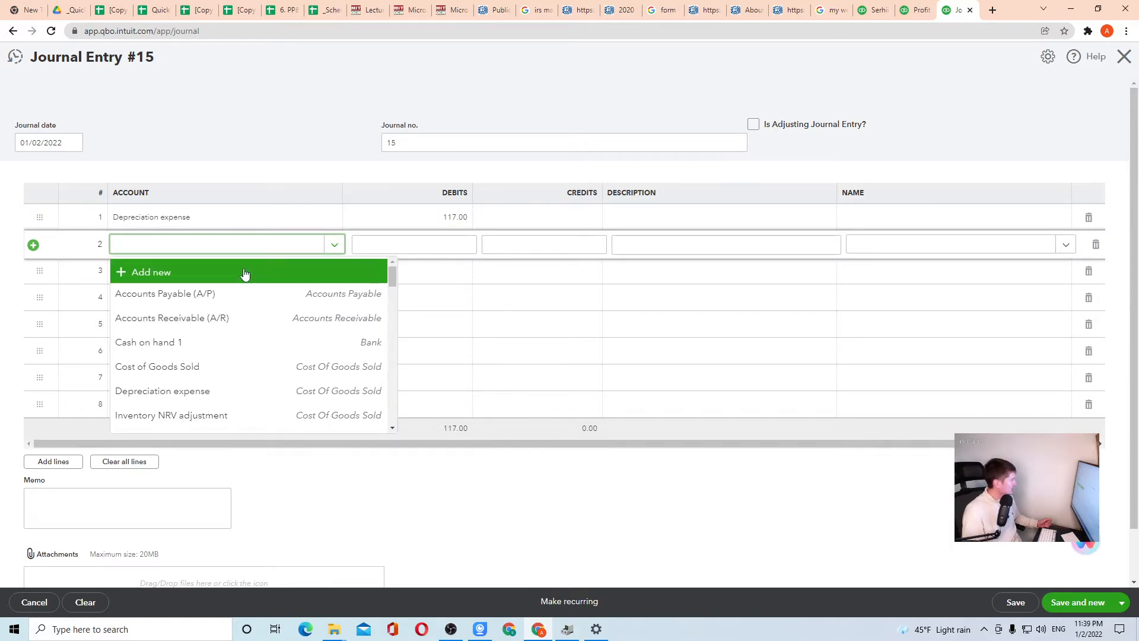
{"action": "scroll", "coordinate": [255, 308], "scroll_direction": "down", "scroll_amount": 8}
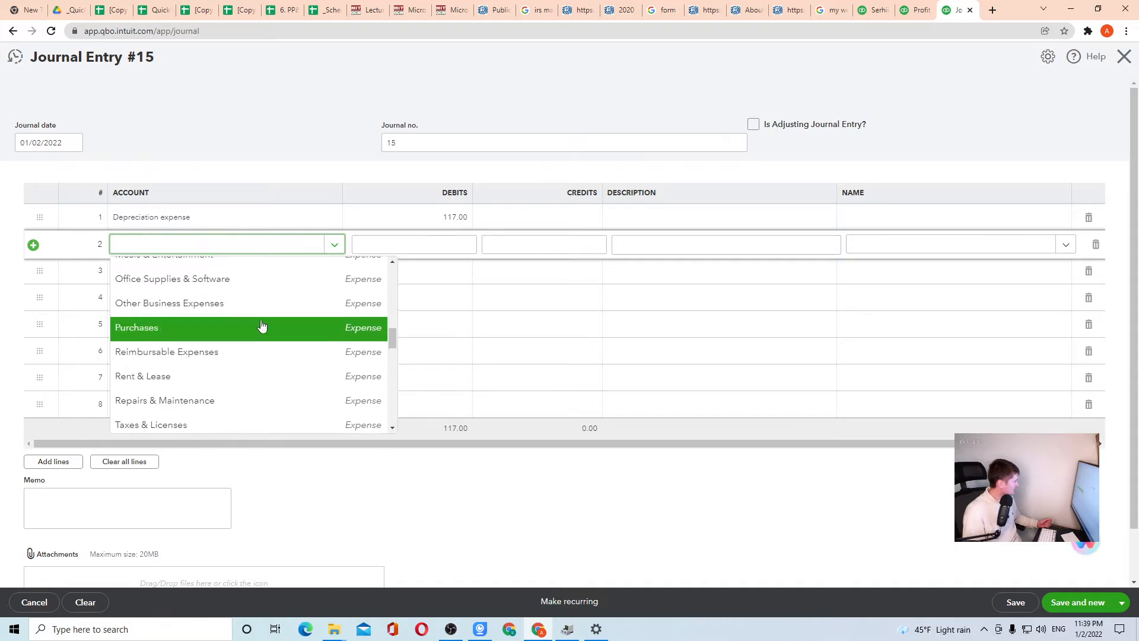
{"action": "scroll", "coordinate": [261, 326], "scroll_direction": "down", "scroll_amount": 5}
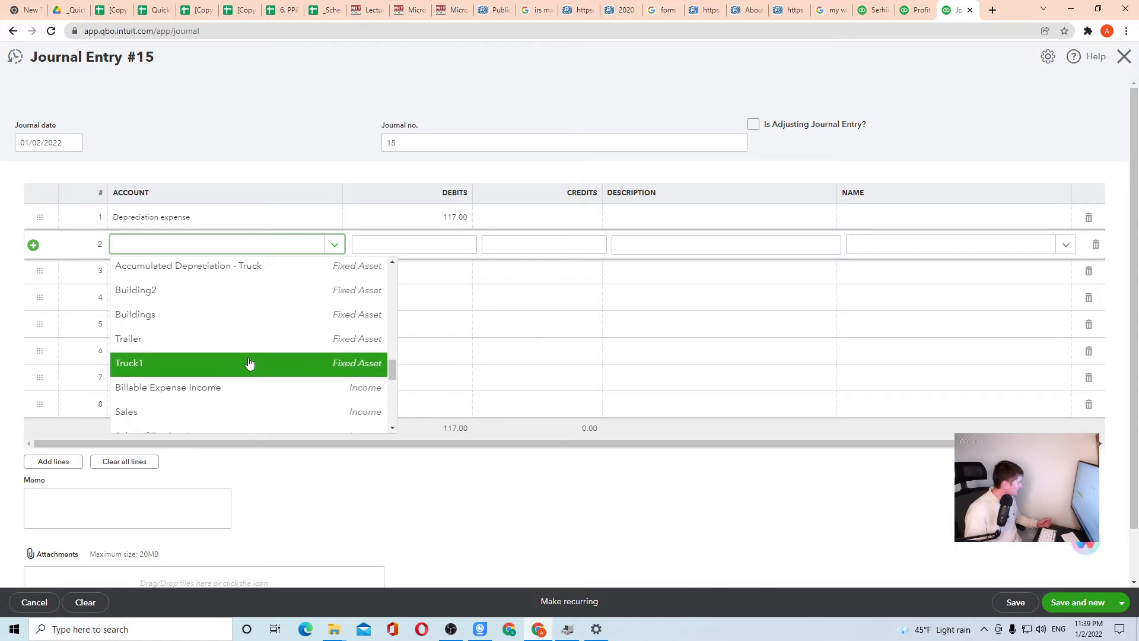
{"action": "left_click", "coordinate": [225, 266]}
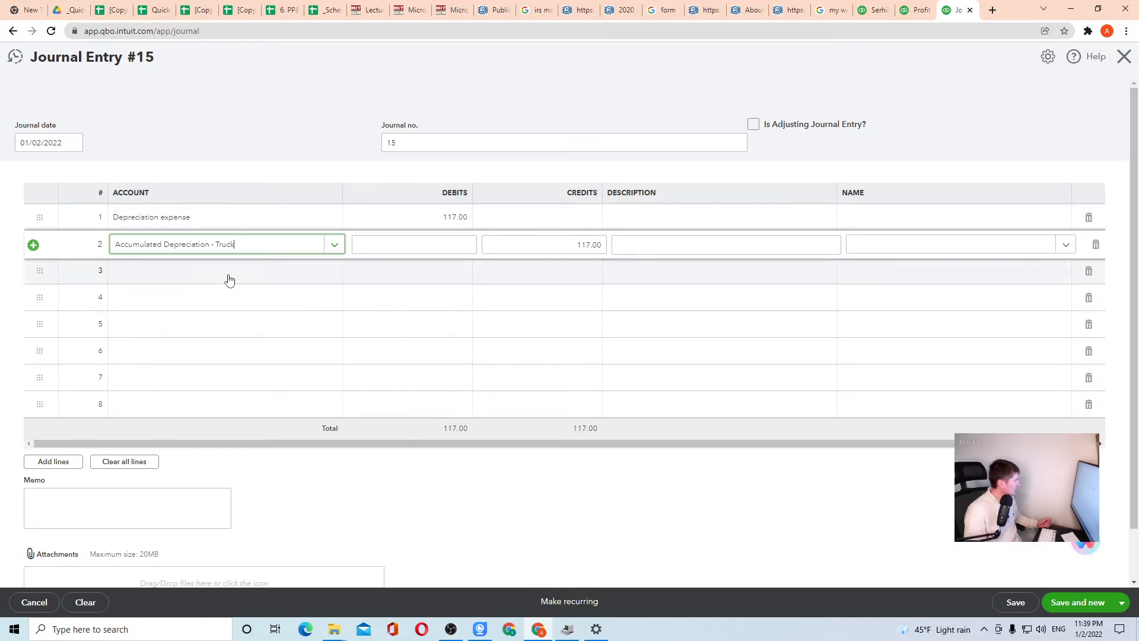
Start a new account from line 3 of the journal entry, with type Fixed Assets and detail type Accumulated Depreciation
{"action": "left_click", "coordinate": [294, 275]}
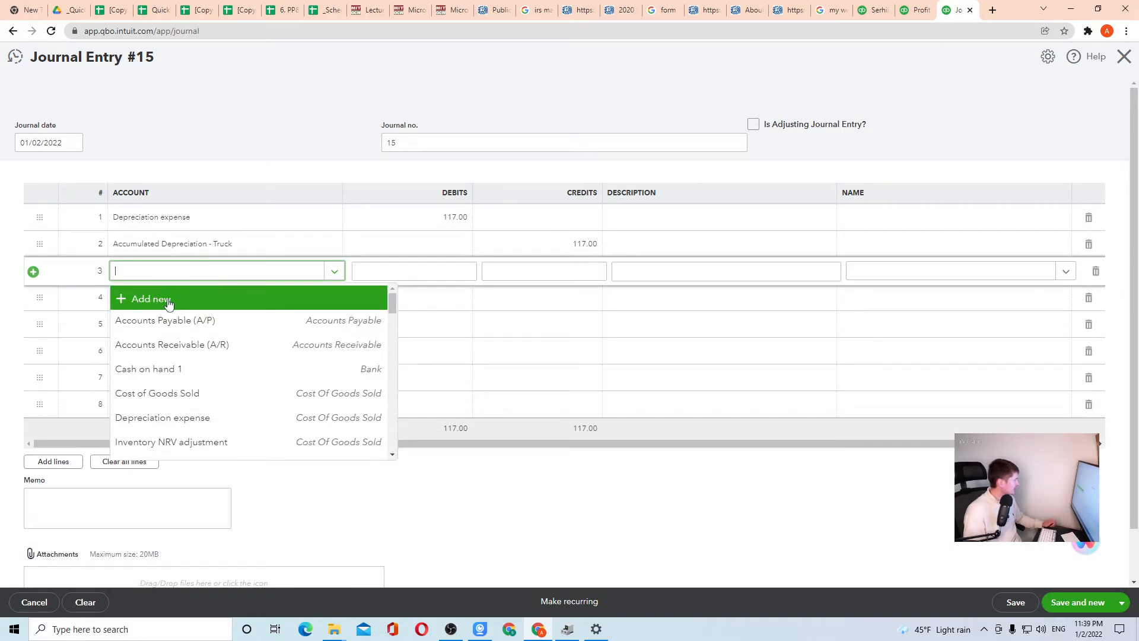
{"action": "left_click", "coordinate": [168, 301]}
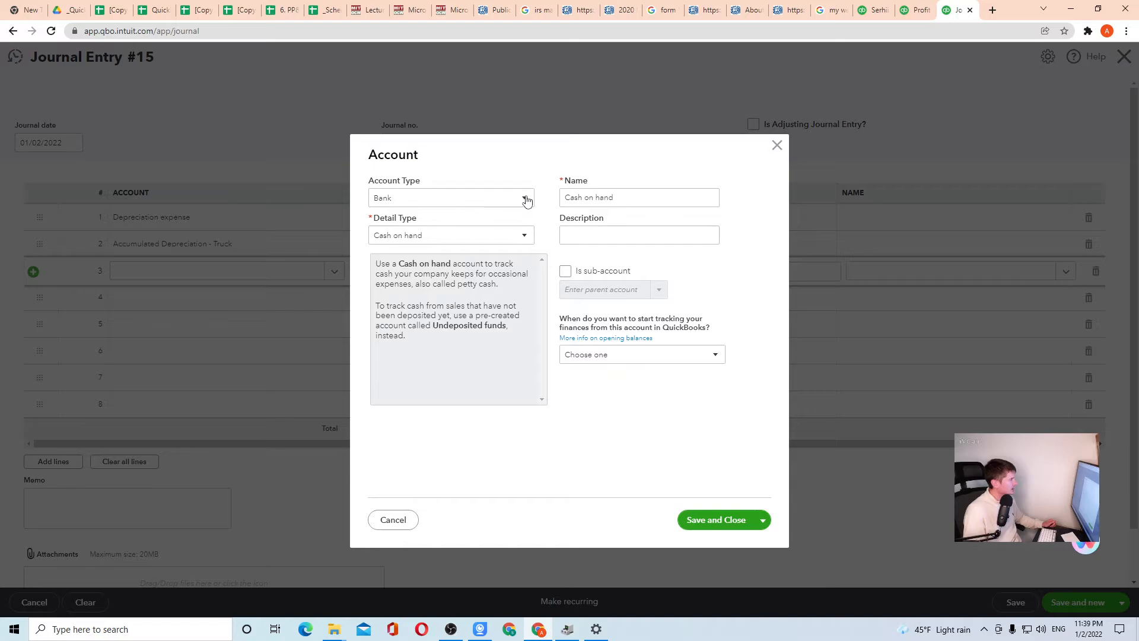
{"action": "left_click", "coordinate": [526, 199]}
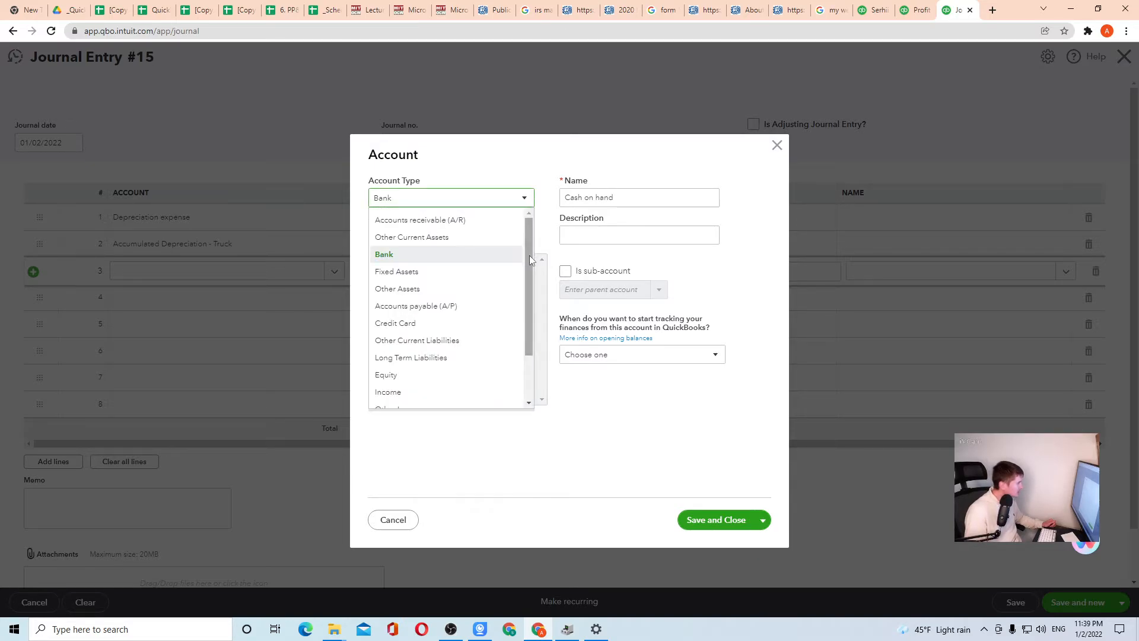
{"action": "left_click_drag", "start_coordinate": [529, 255], "coordinate": [527, 272]}
{"action": "left_click", "coordinate": [424, 246]}
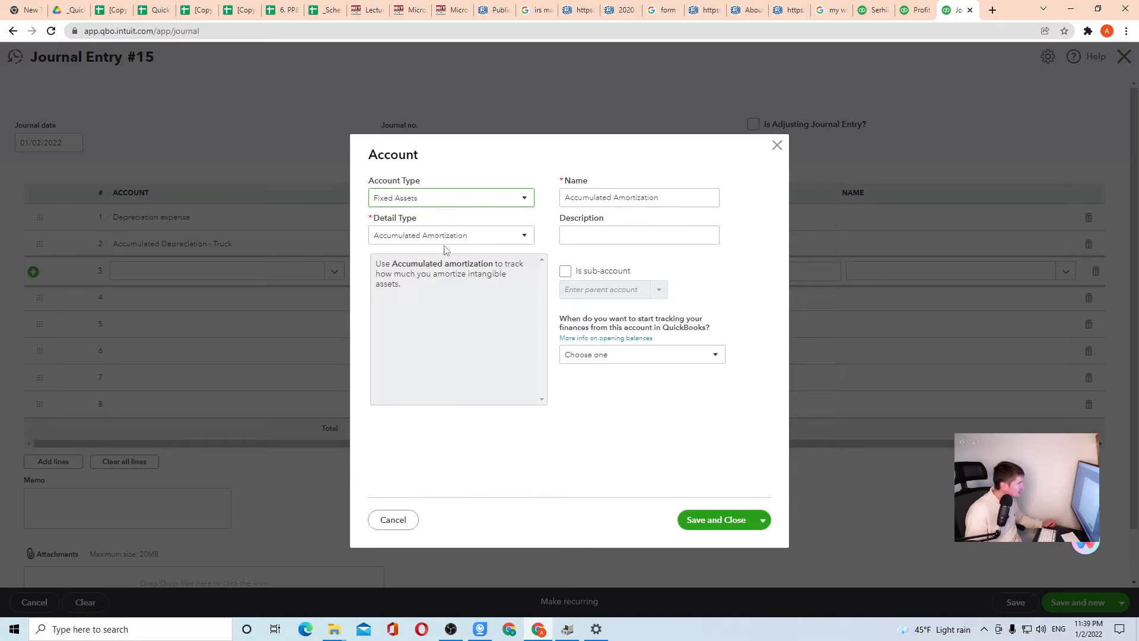
{"action": "left_click", "coordinate": [527, 235]}
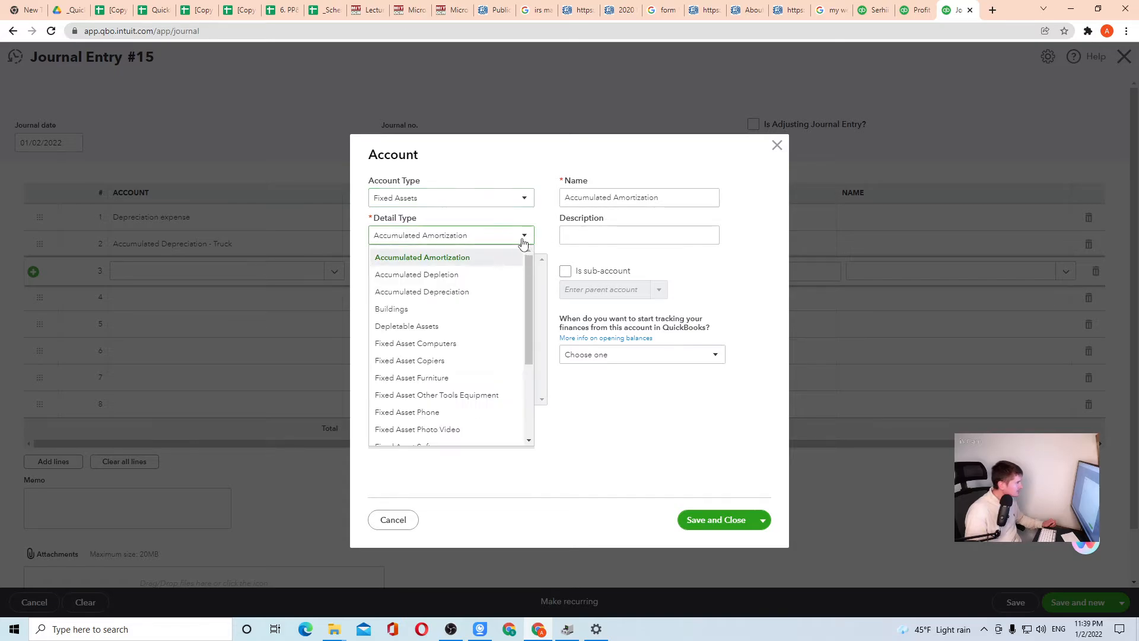
{"action": "left_click", "coordinate": [439, 273]}
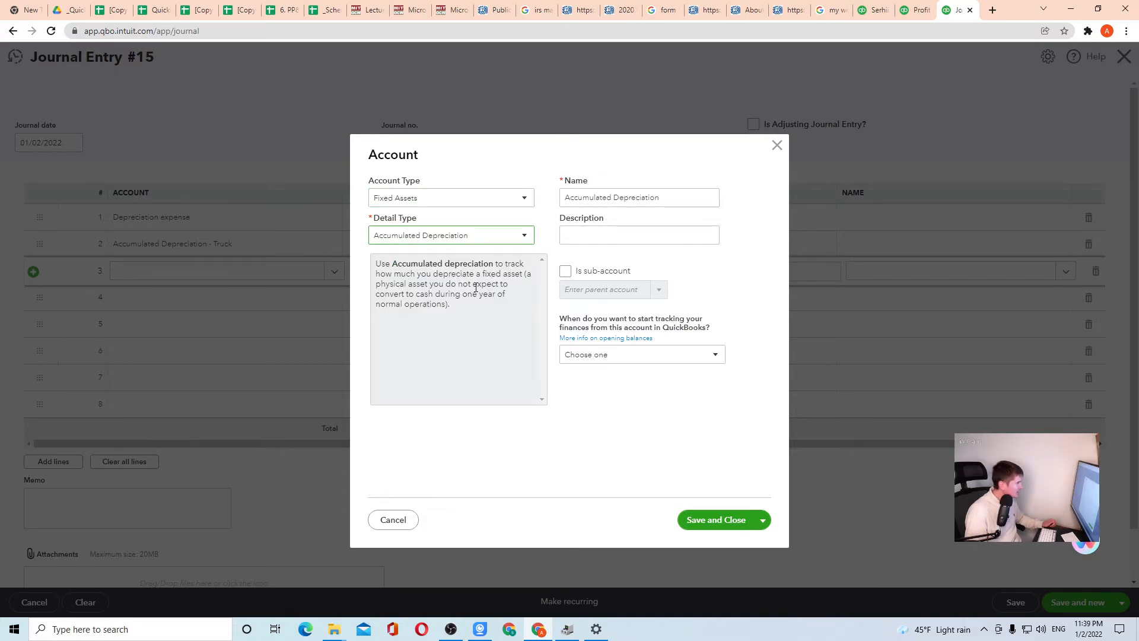
Name the new account Accumulated Depreciation - Trailer, use the same text as its description, and save it
{"action": "triple_click", "coordinate": [679, 194]}
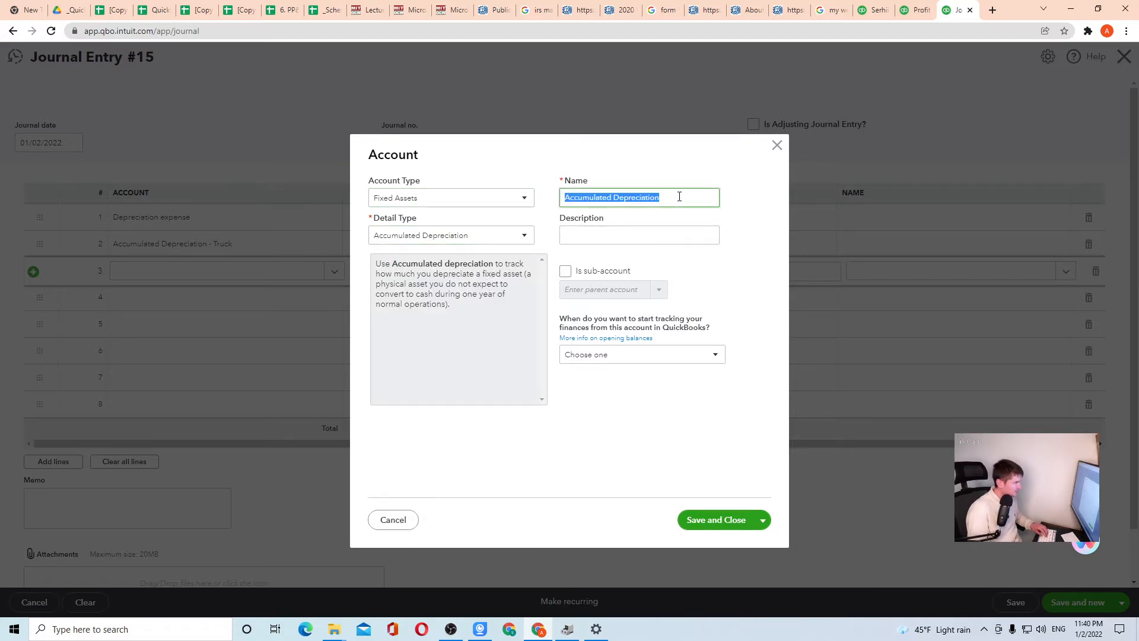
{"action": "left_click", "coordinate": [679, 197]}
{"action": "type", "text": "- Trai"}
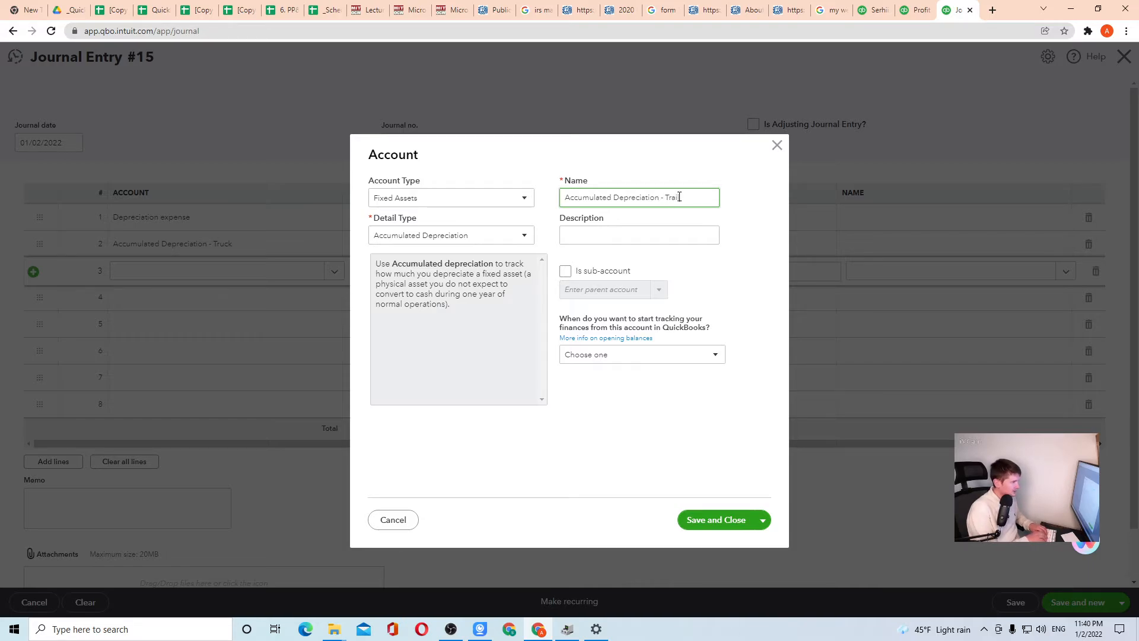
{"action": "type", "text": "ler"}
{"action": "left_click_drag", "start_coordinate": [688, 197], "coordinate": [493, 231]}
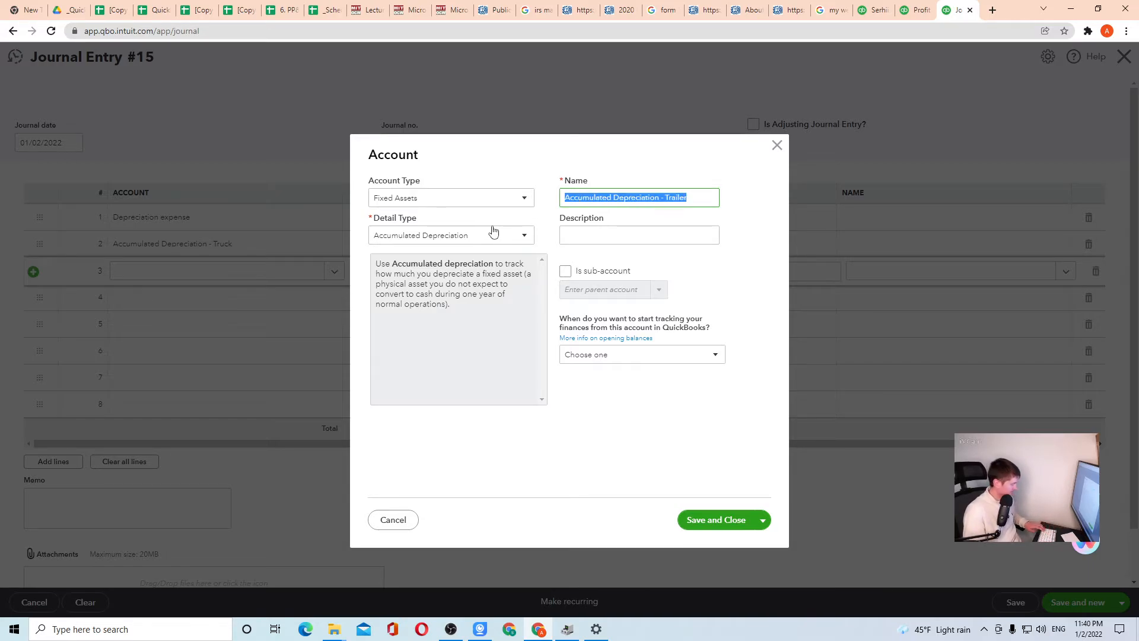
{"action": "key", "text": "ctrl+c"}
{"action": "left_click", "coordinate": [593, 234]}
{"action": "key", "text": "ctrl+v"}
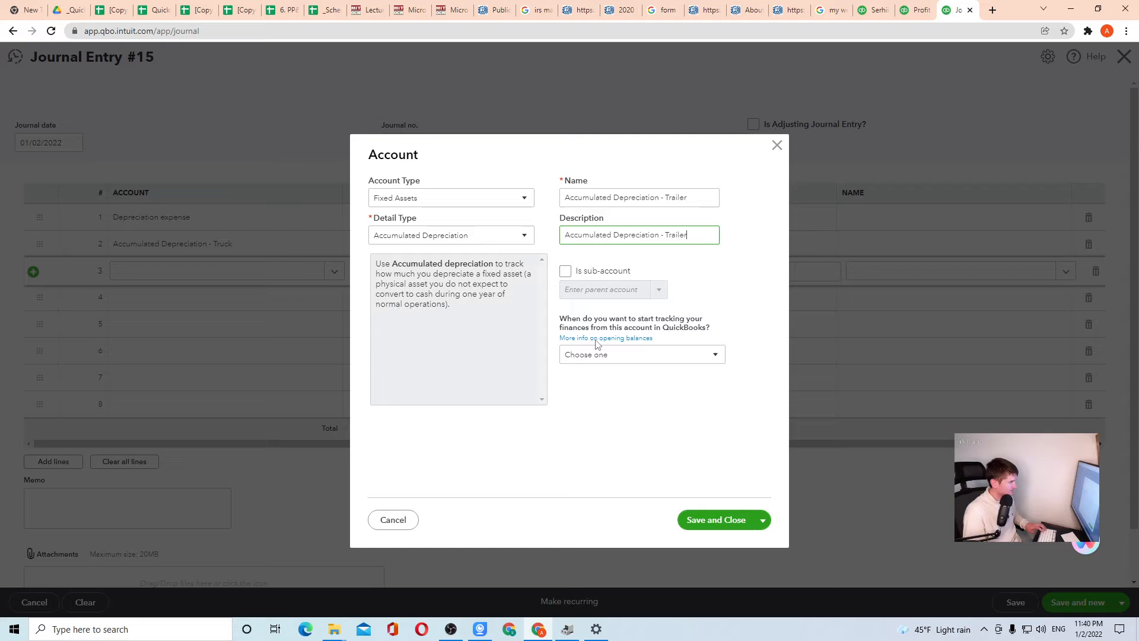
{"action": "left_click", "coordinate": [710, 519]}
Credit 17 to the trailer's accumulated depreciation on line 3 and set the truck's credit on line 2 to 100
{"action": "left_click", "coordinate": [548, 269]}
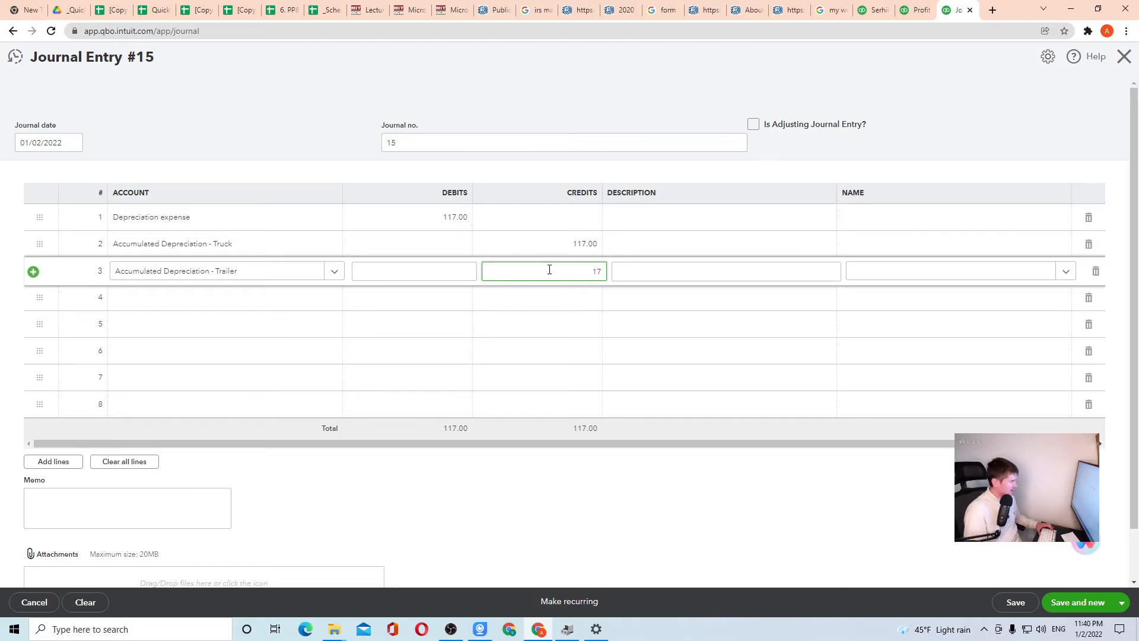
{"action": "left_click", "coordinate": [565, 240]}
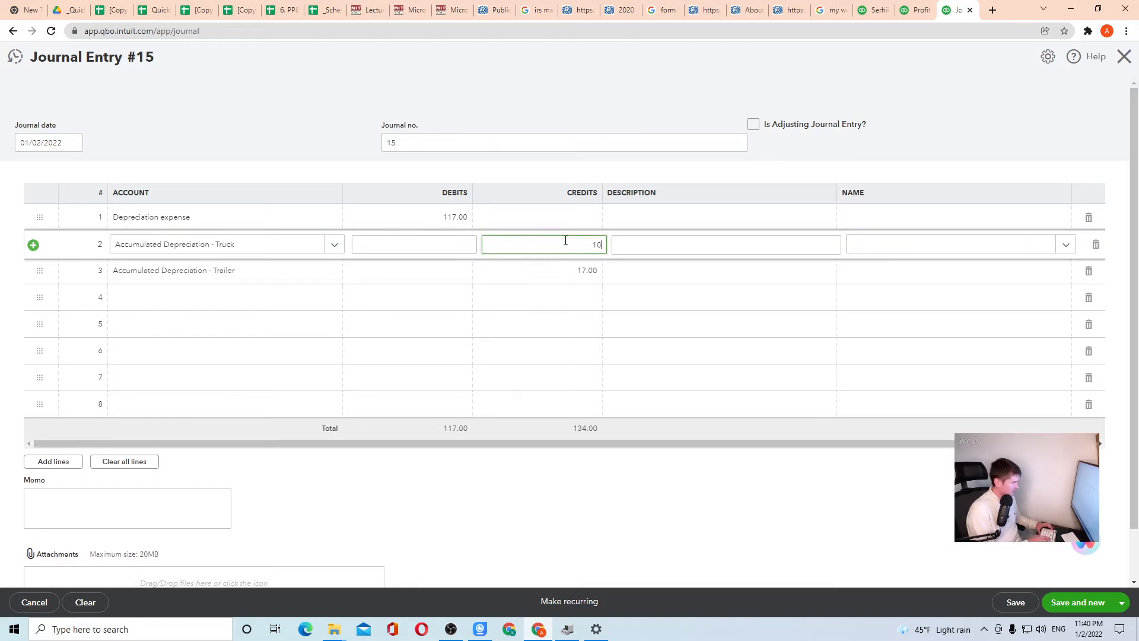
{"action": "left_click", "coordinate": [550, 297]}
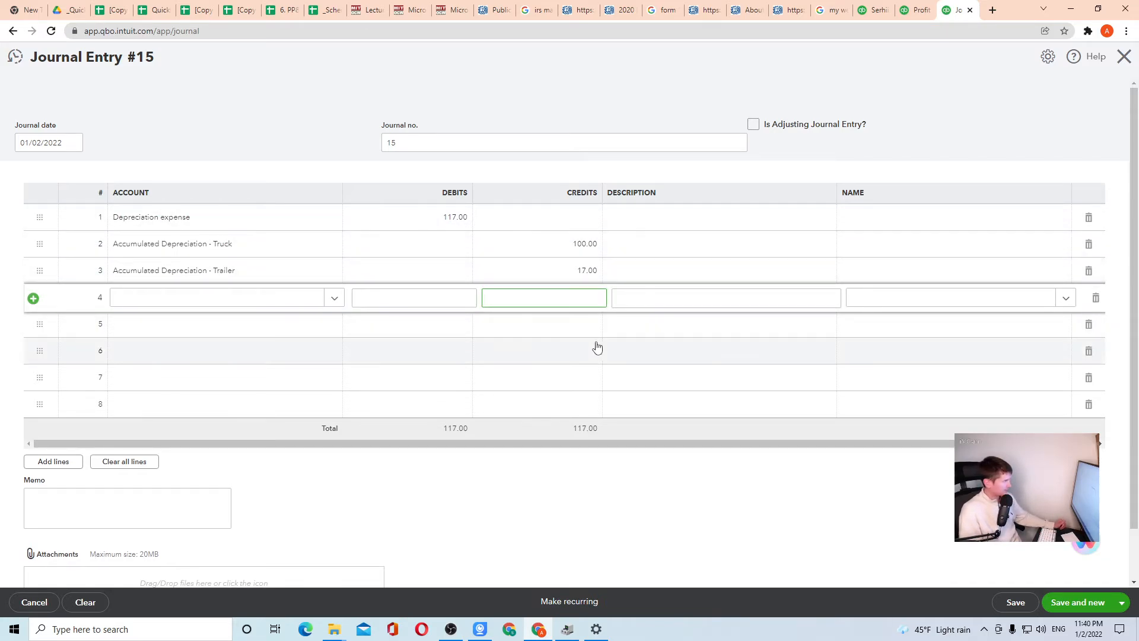
Date the journal entry 11/30/2021 and save it
{"action": "left_click", "coordinate": [57, 144]}
{"action": "left_click", "coordinate": [72, 144]}
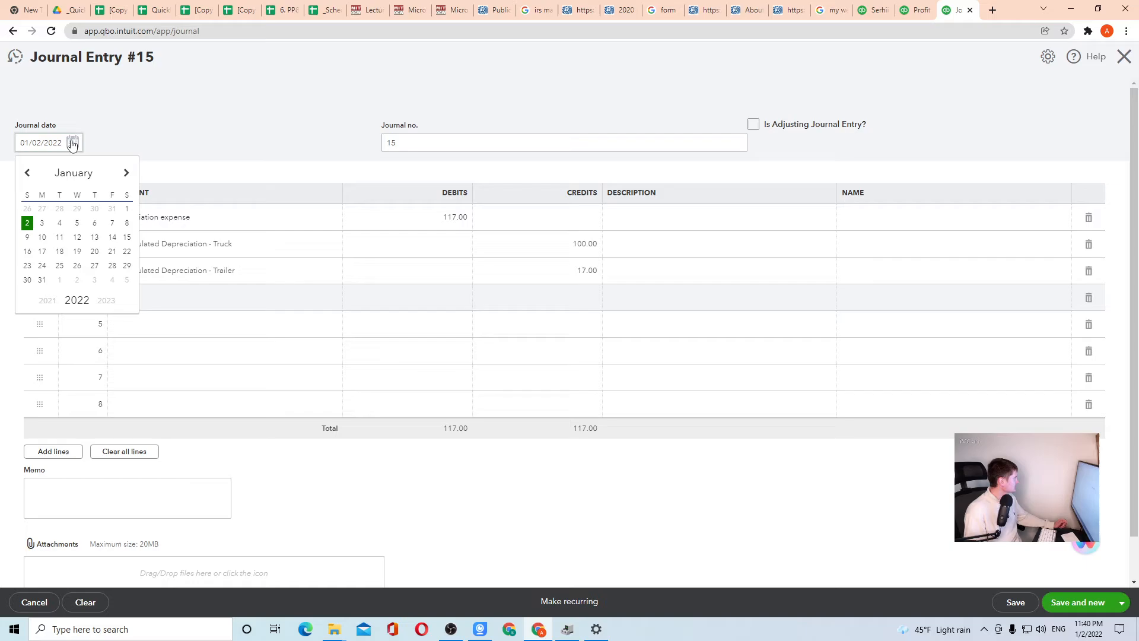
{"action": "left_click", "coordinate": [26, 173]}
{"action": "left_click", "coordinate": [26, 173]}
{"action": "left_click", "coordinate": [59, 265]}
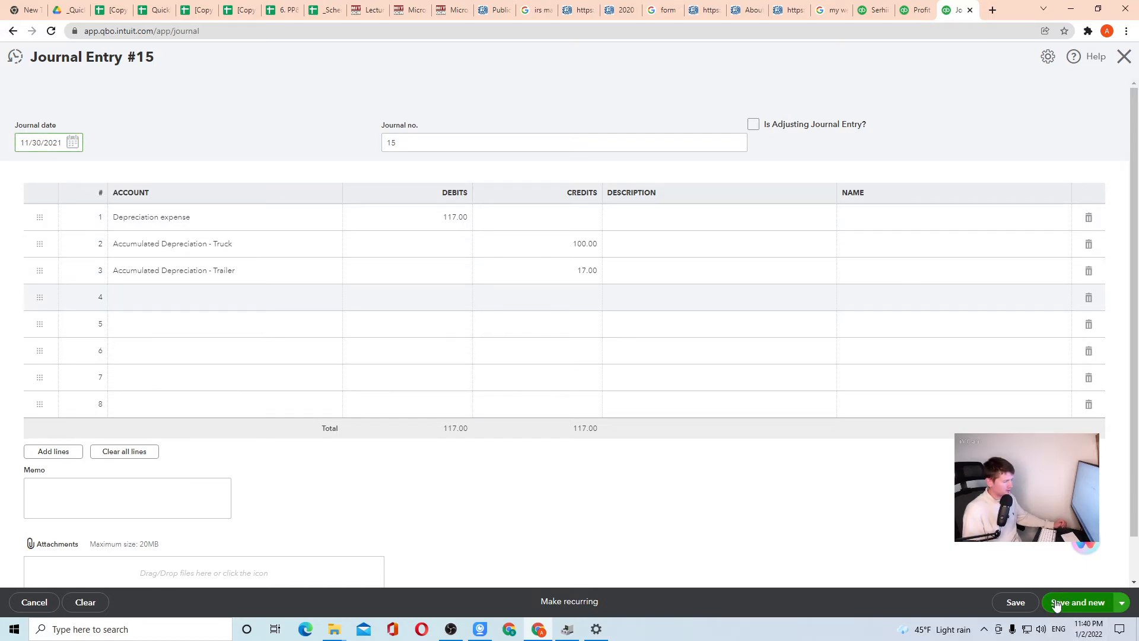
{"action": "left_click", "coordinate": [1015, 602]}
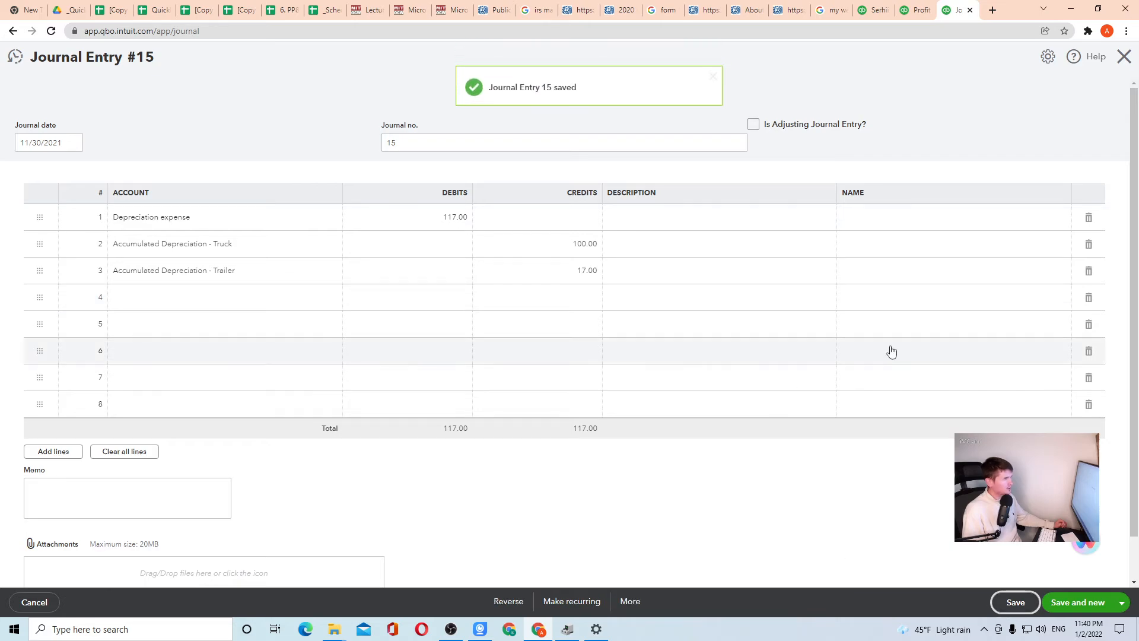
Check the depreciation expense in the Profit and Loss report and the truck and trailer accumulated depreciation in the Balance Sheet
{"action": "left_click", "coordinate": [916, 9]}
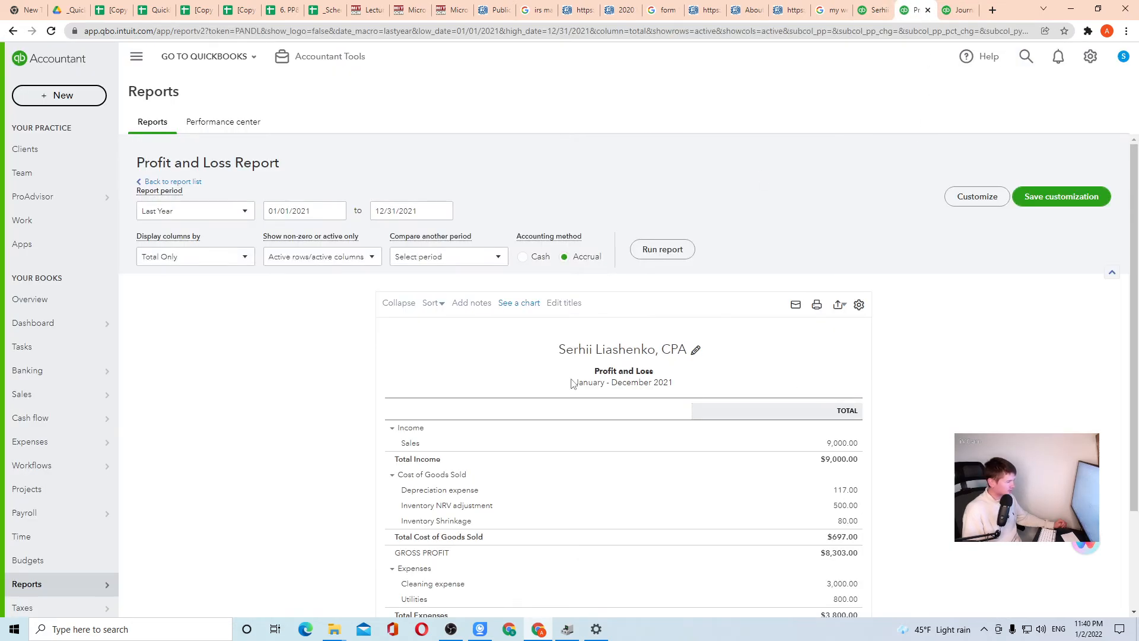
{"action": "scroll", "coordinate": [571, 383], "scroll_direction": "down", "scroll_amount": 2}
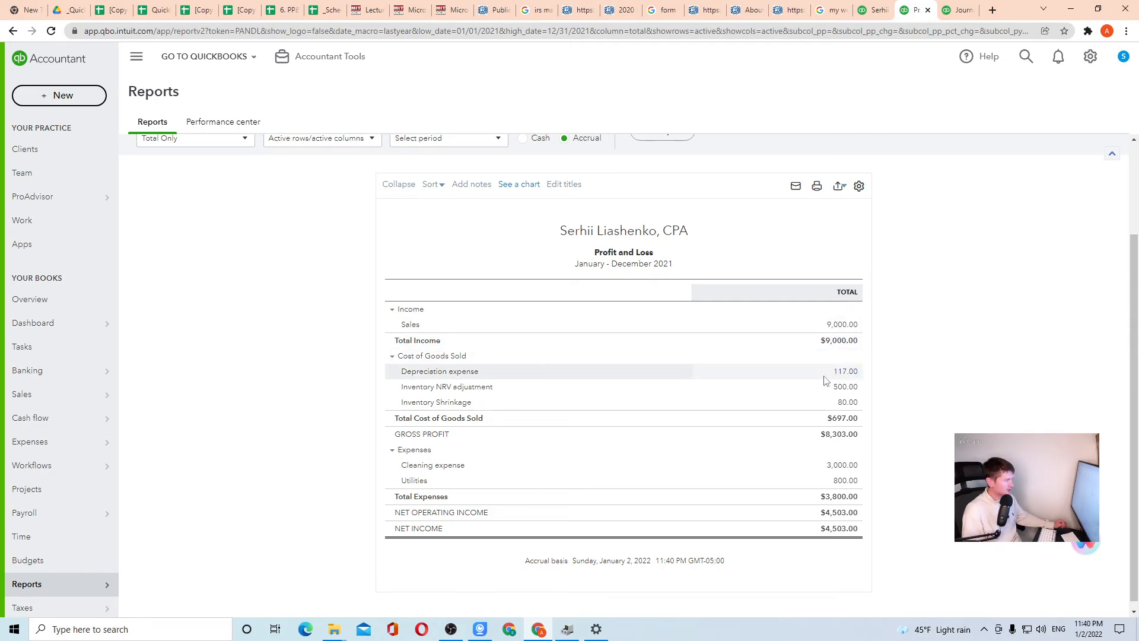
{"action": "left_click", "coordinate": [874, 8]}
{"action": "scroll", "coordinate": [536, 391], "scroll_direction": "down", "scroll_amount": 5}
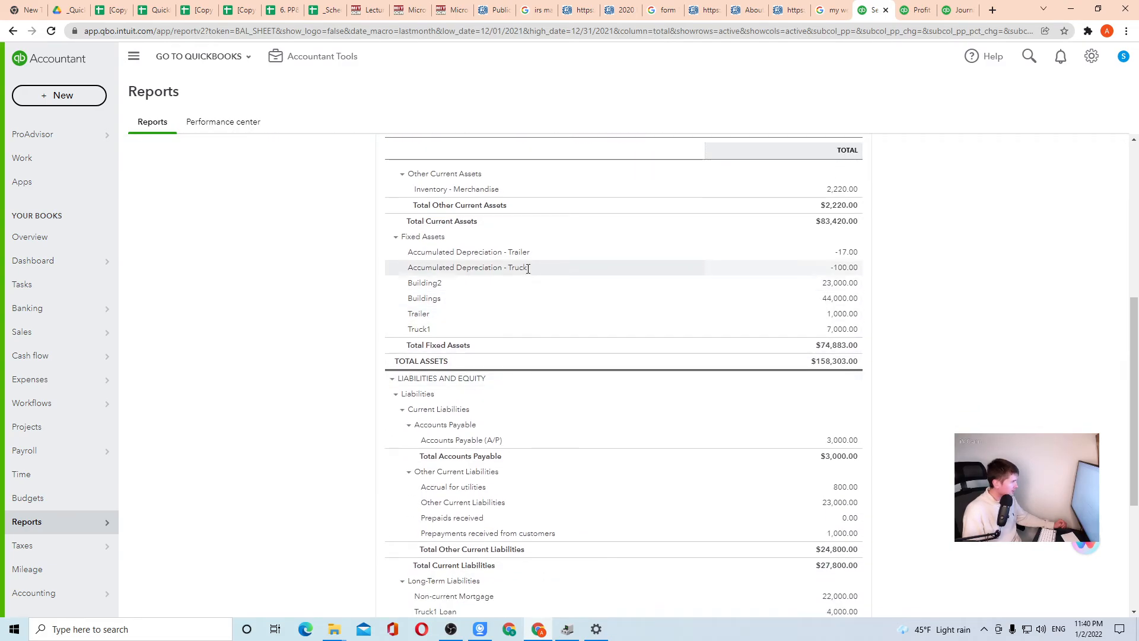
{"action": "scroll", "coordinate": [520, 324], "scroll_direction": "up", "scroll_amount": 1}
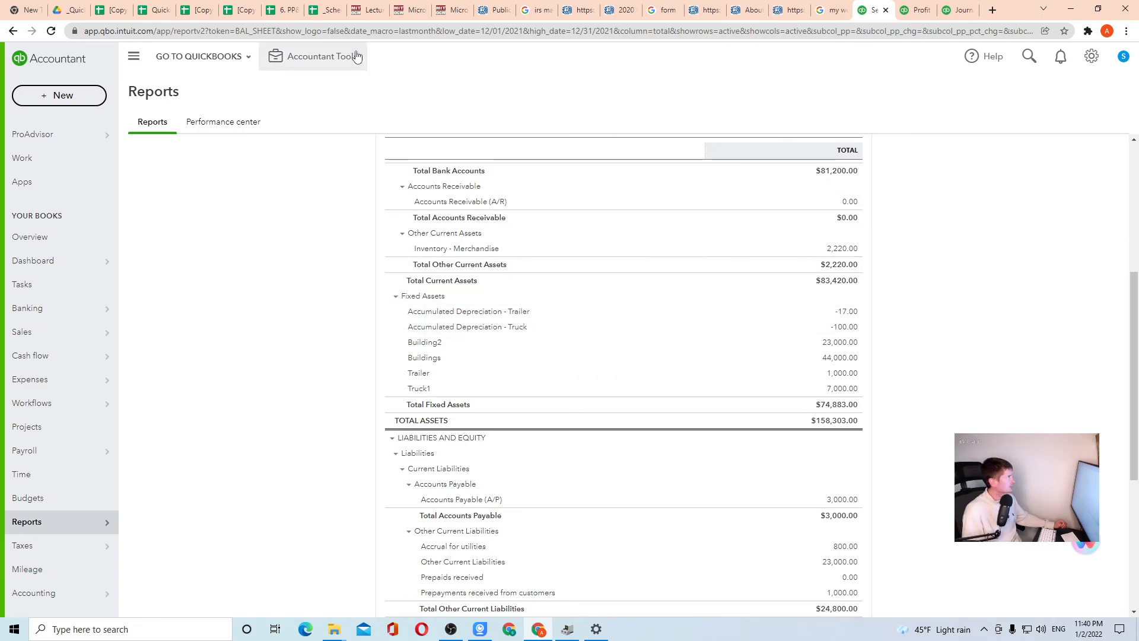
Switch to the Quickbooks practice template in Google Sheets and open its Transaction list sheet
{"action": "left_click", "coordinate": [319, 9]}
{"action": "left_click", "coordinate": [284, 10]}
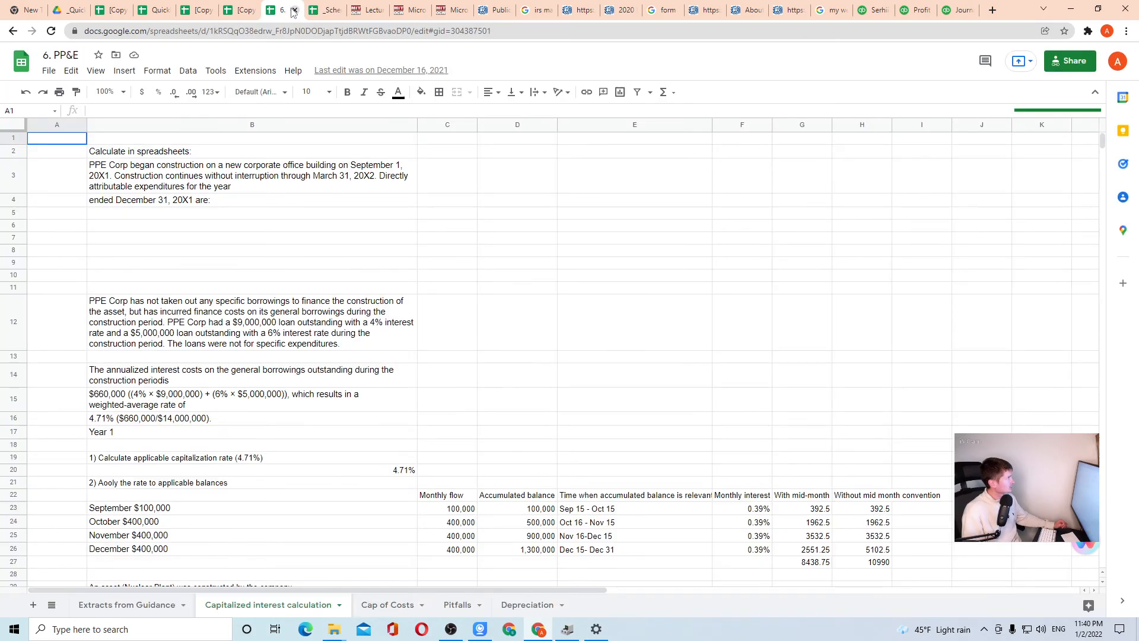
{"action": "left_click", "coordinate": [237, 10]}
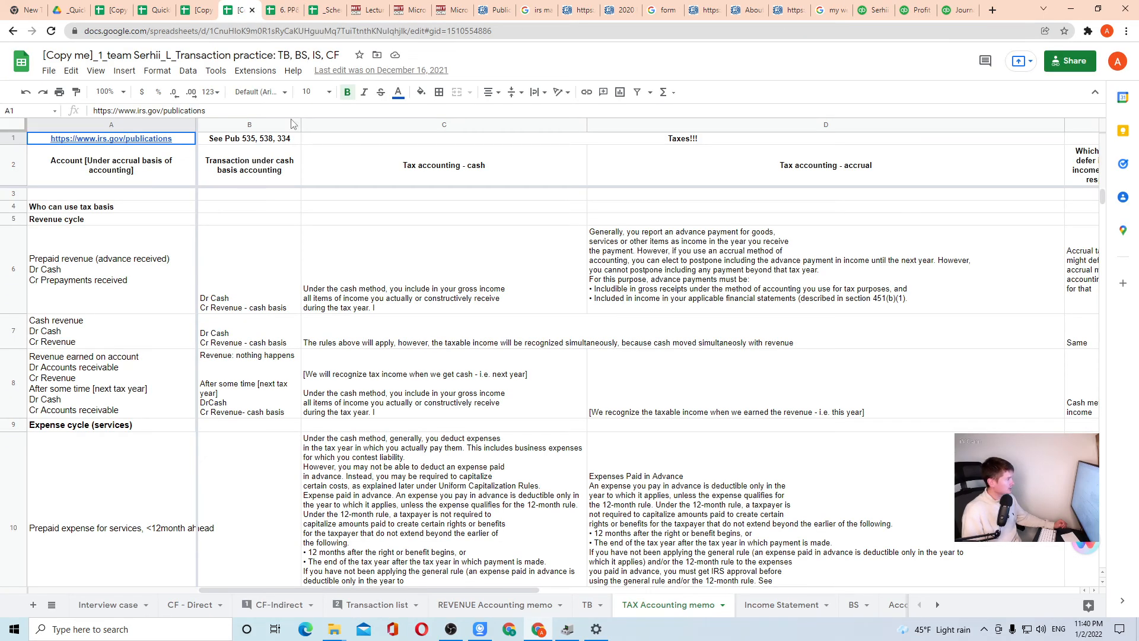
{"action": "left_click", "coordinate": [204, 8]}
{"action": "left_click", "coordinate": [282, 9]}
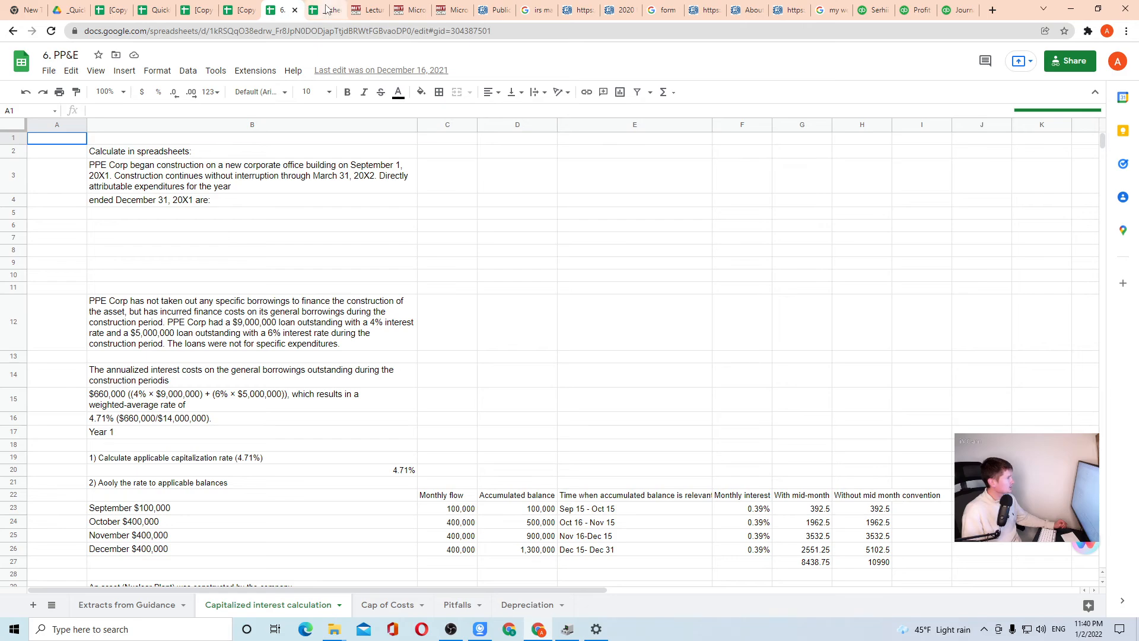
{"action": "left_click", "coordinate": [110, 10]}
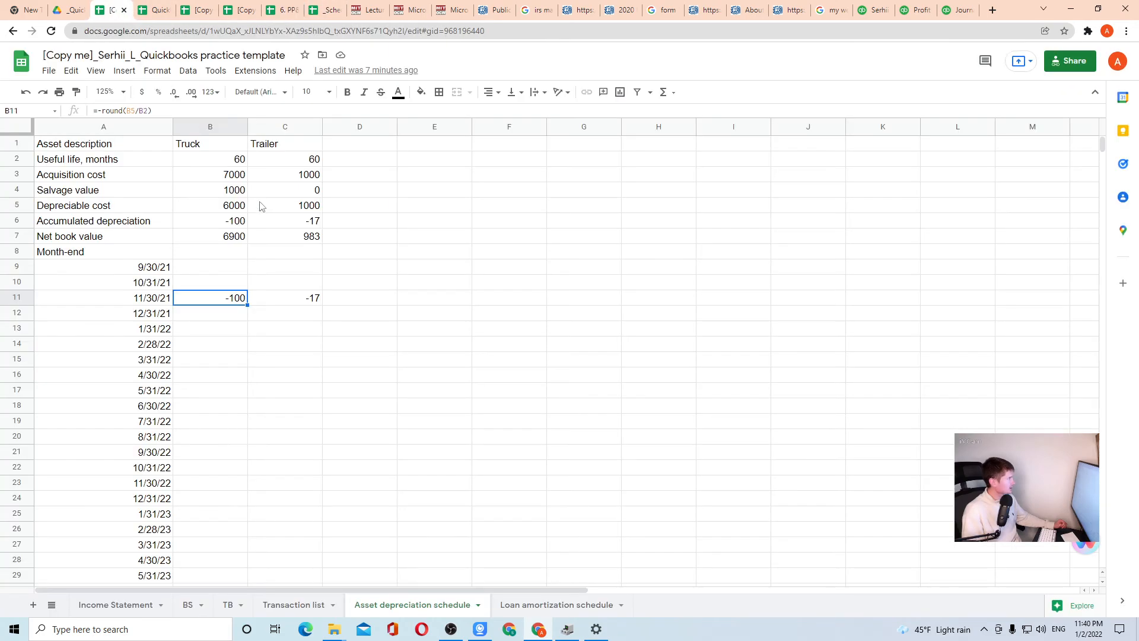
{"action": "left_click", "coordinate": [294, 605]}
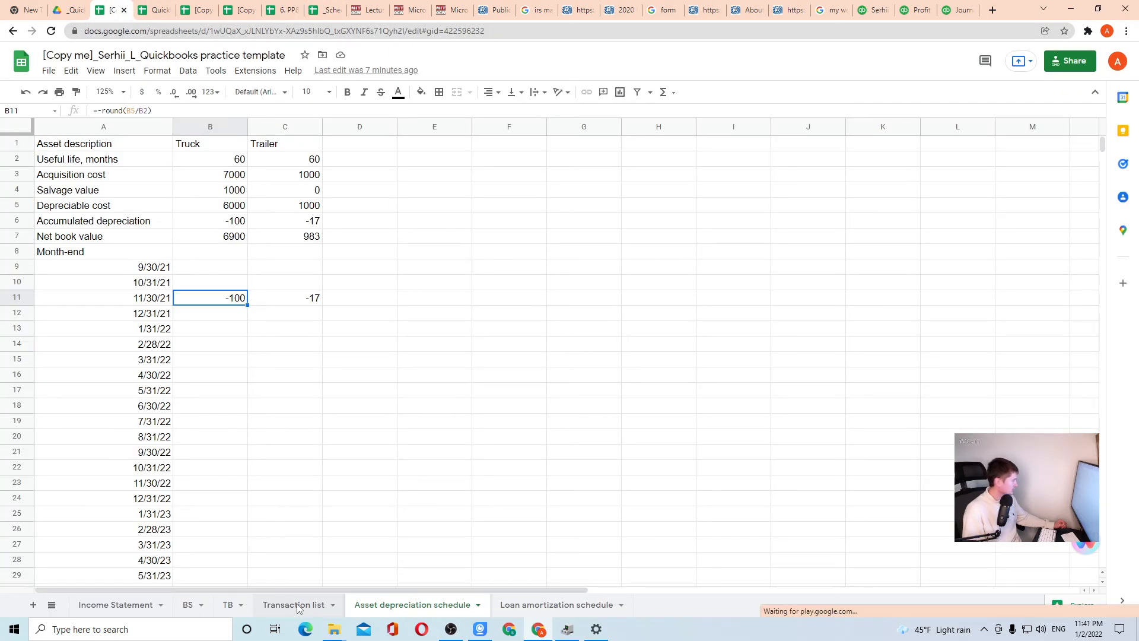
Review the truck and trailer purchase and depreciation tasks with their entries in rows 72 to 81
{"action": "scroll", "coordinate": [590, 391], "scroll_direction": "down", "scroll_amount": 3}
{"action": "scroll", "coordinate": [587, 392], "scroll_direction": "up", "scroll_amount": 3}
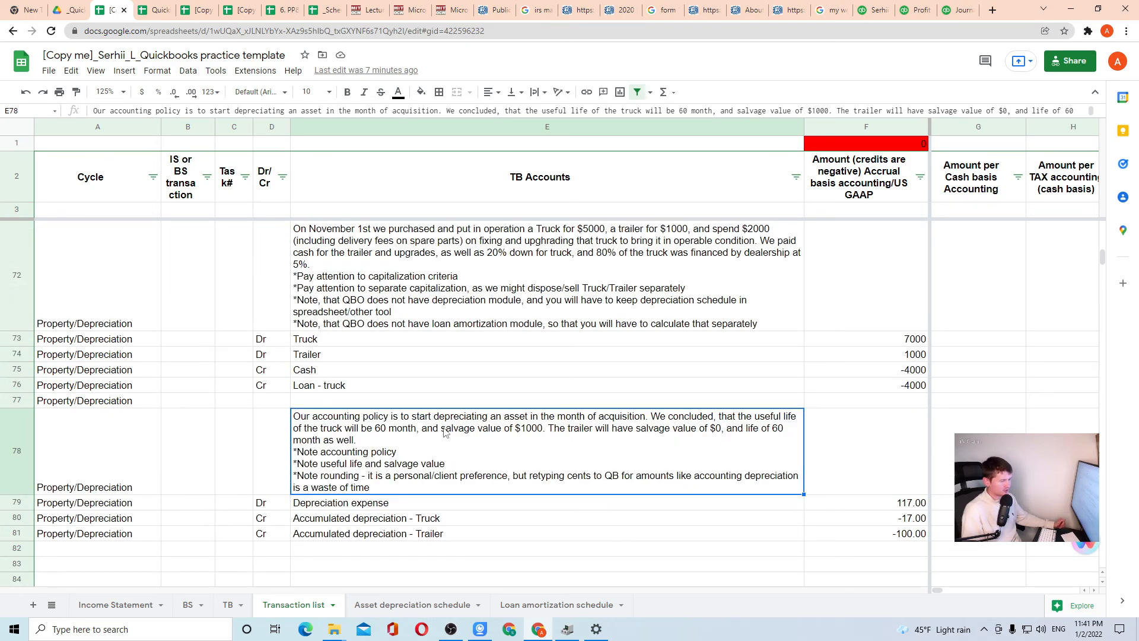
{"action": "scroll", "coordinate": [426, 313], "scroll_direction": "up", "scroll_amount": 1}
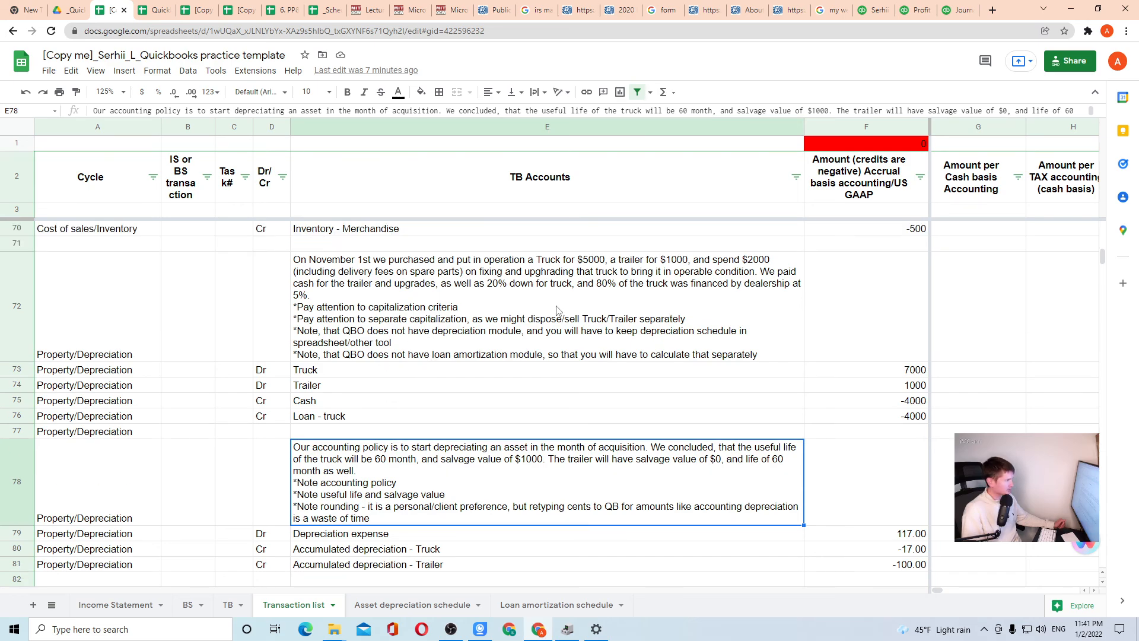
{"action": "left_click_drag", "start_coordinate": [556, 309], "coordinate": [894, 421]}
{"action": "left_click", "coordinate": [894, 421]}
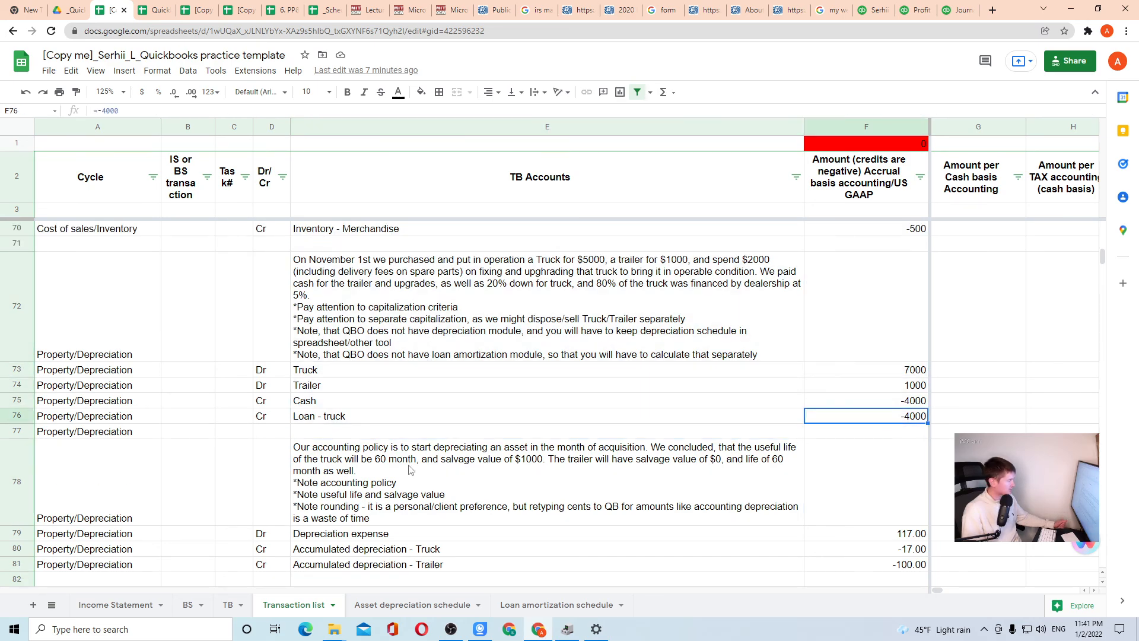
{"action": "scroll", "coordinate": [409, 469], "scroll_direction": "down", "scroll_amount": 1}
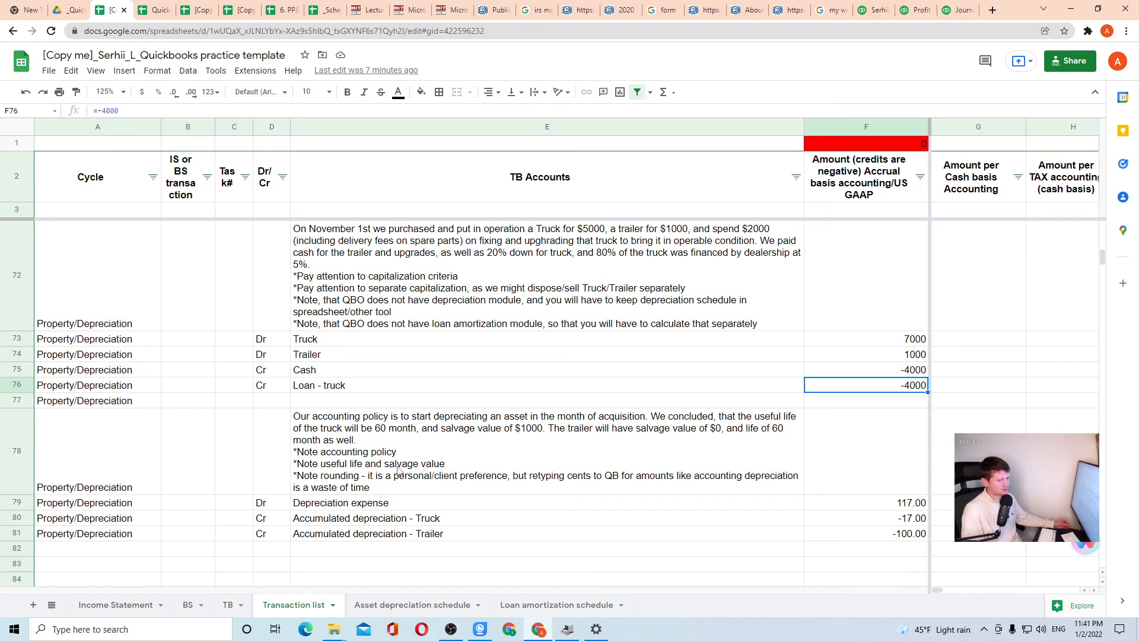